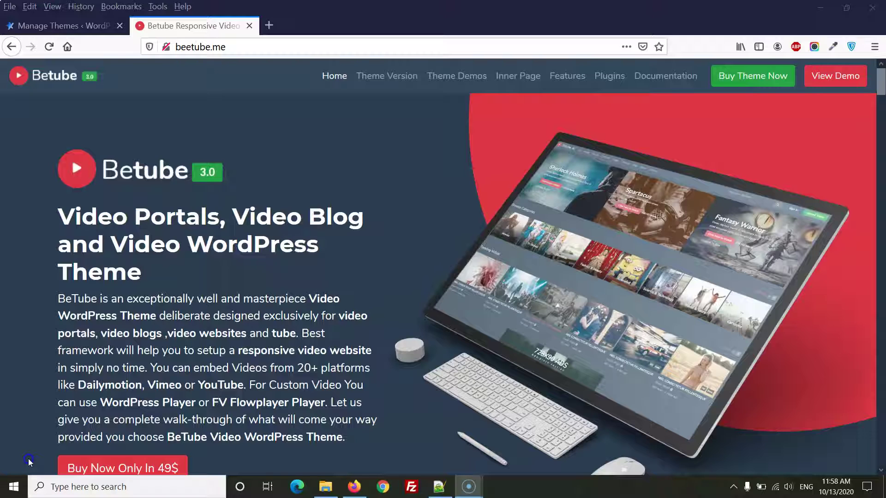
Step: Scroll beetube.me down to the Dark Version and Light Version theme demos
scroll(314, 237, "down", 2)
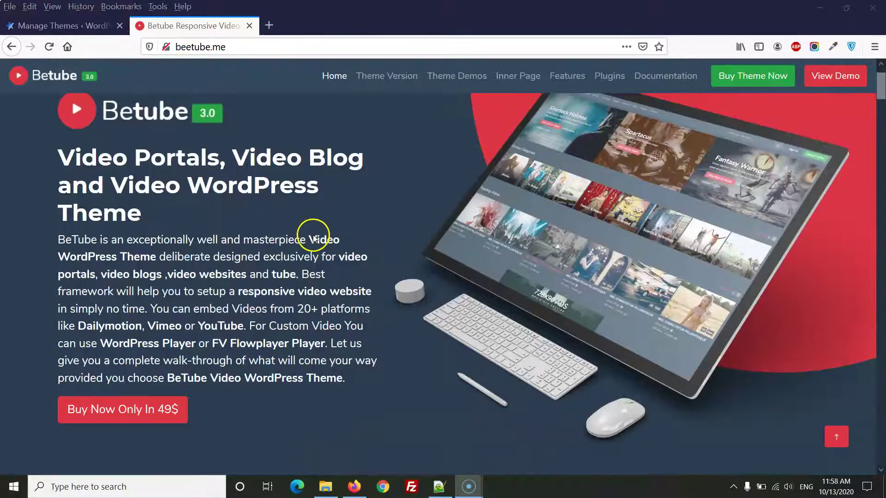
scroll(313, 238, "down", 15)
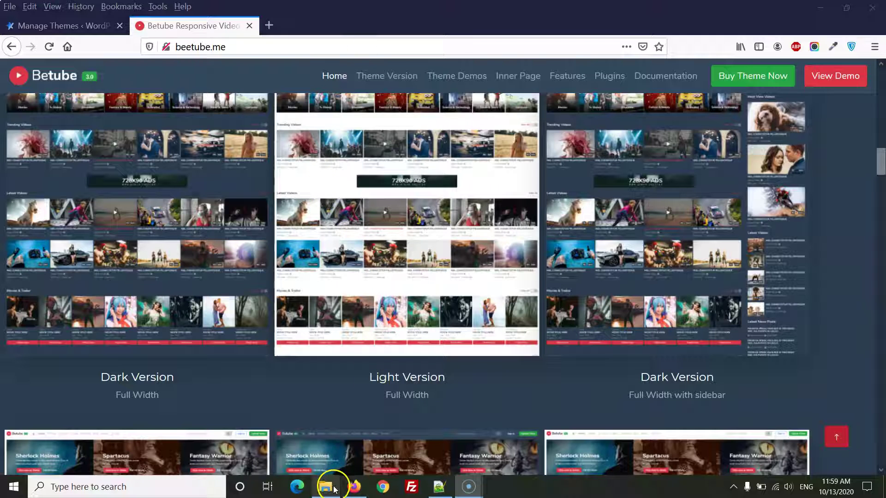
Step: Locate betube.zip in the theme download folder, then return to WordPress Manage Themes
mouse_move(329, 492)
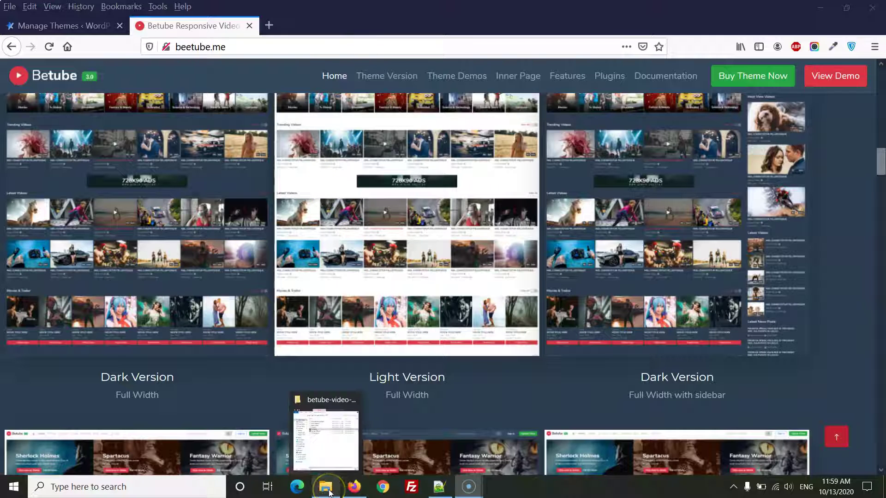
left_click(333, 450)
left_click_drag(447, 41, 568, 54)
left_click_drag(485, 221, 443, 132)
left_click(482, 283)
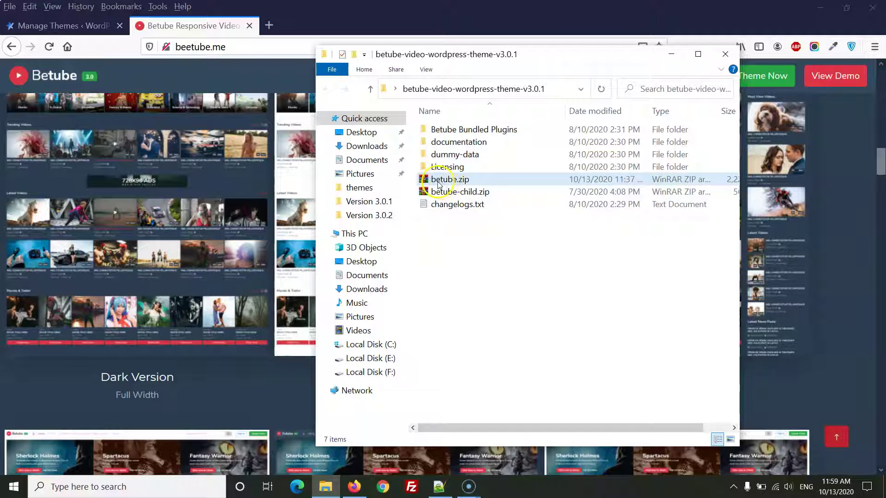
left_click(454, 180)
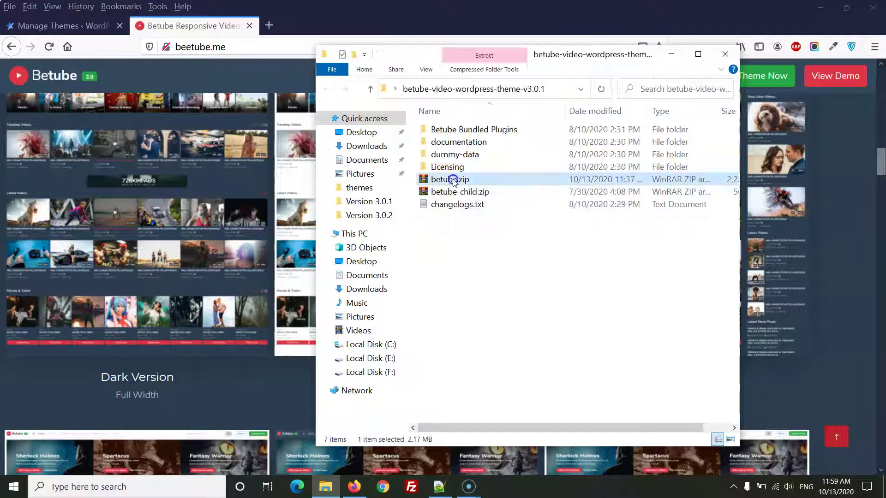
left_click(67, 26)
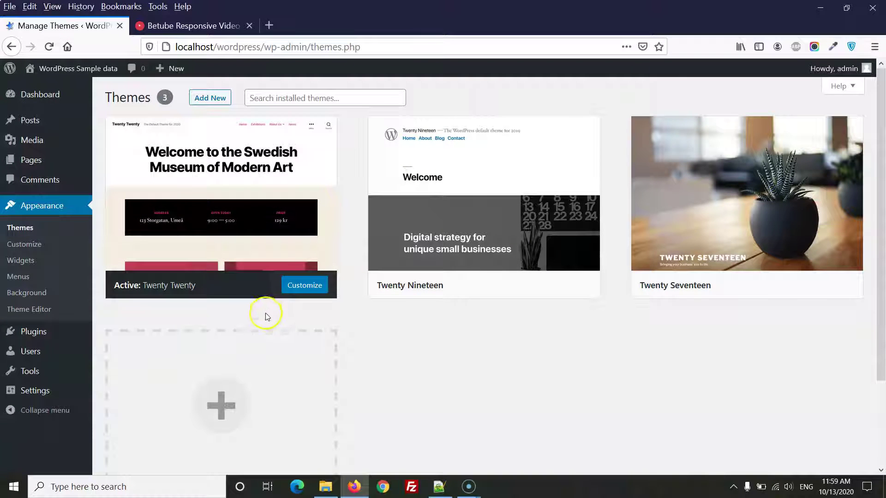
Step: Upload betube.zip via Add New > Upload Theme and install it
left_click(213, 98)
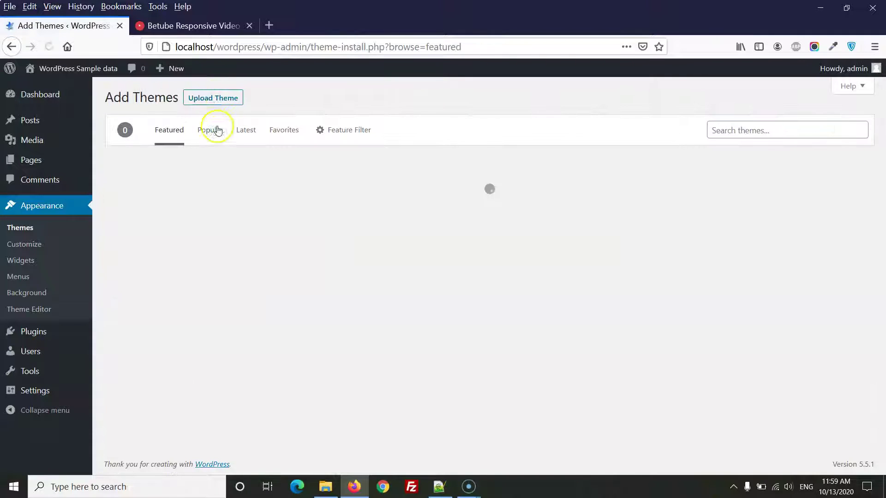
left_click(224, 101)
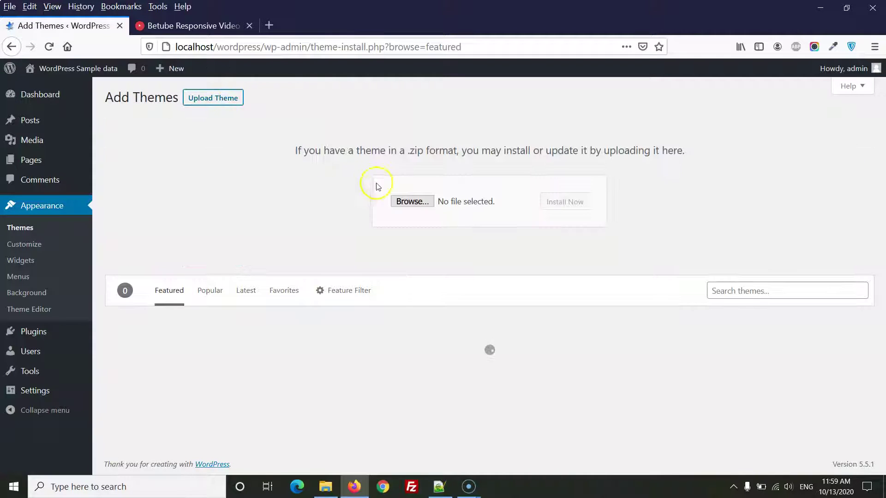
left_click(419, 208)
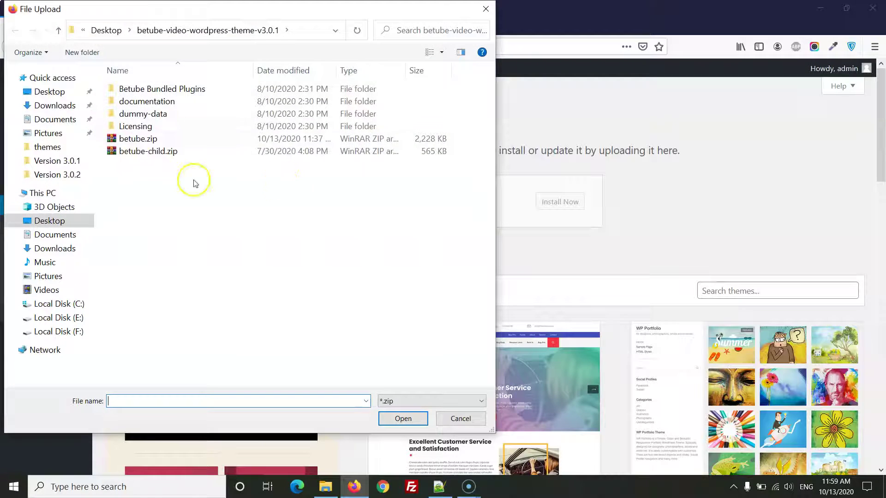
left_click(138, 138)
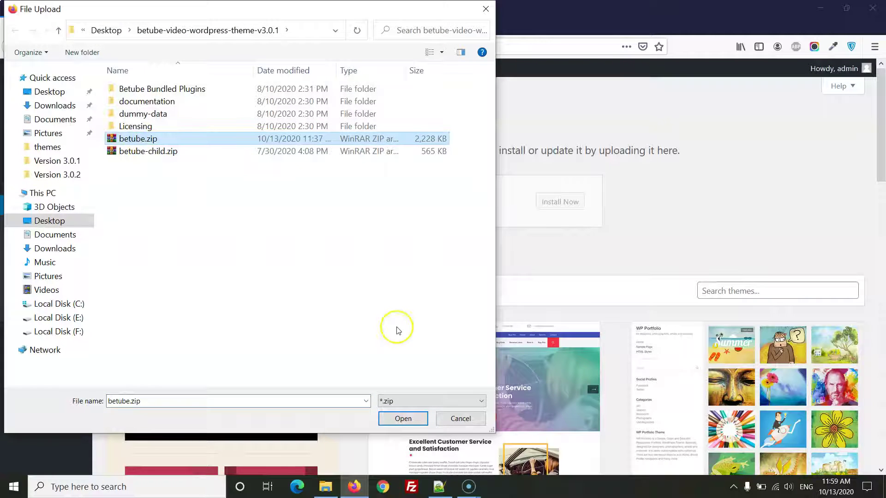
left_click(403, 419)
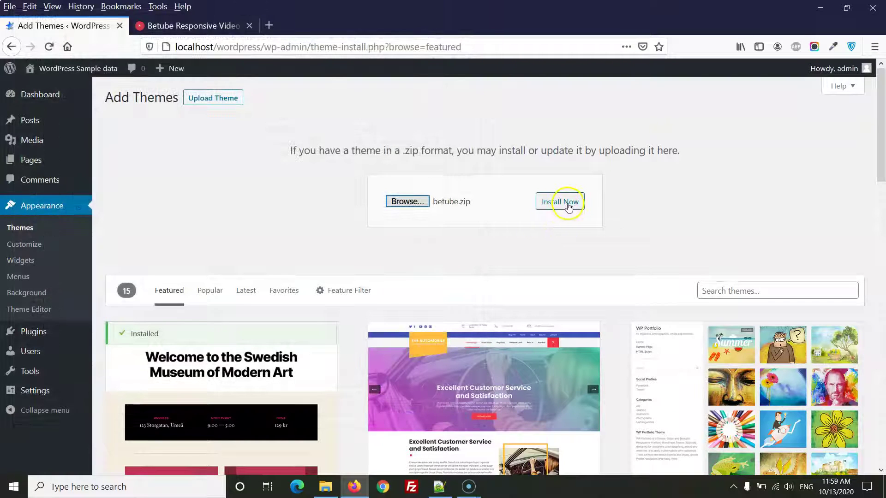
left_click(568, 206)
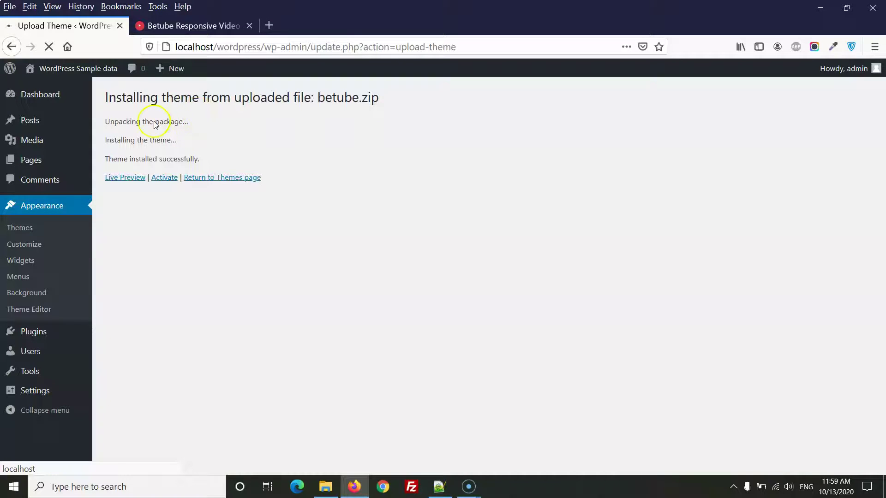
Step: Activate Betube and open its Install Required Plugins list of 11 plugins
left_click(162, 179)
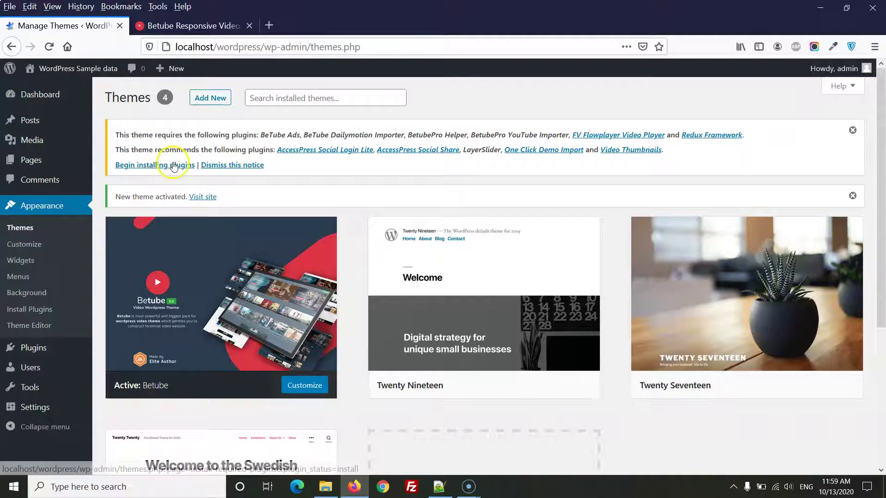
left_click(160, 169)
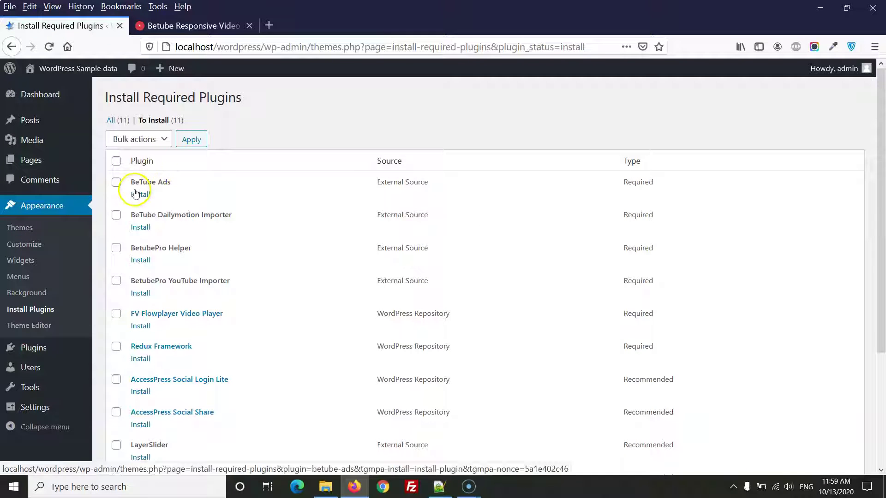
Step: Look over the required plugin names and tick BetubePro Helper
scroll(198, 242, "down", 3)
scroll(201, 247, "up", 4)
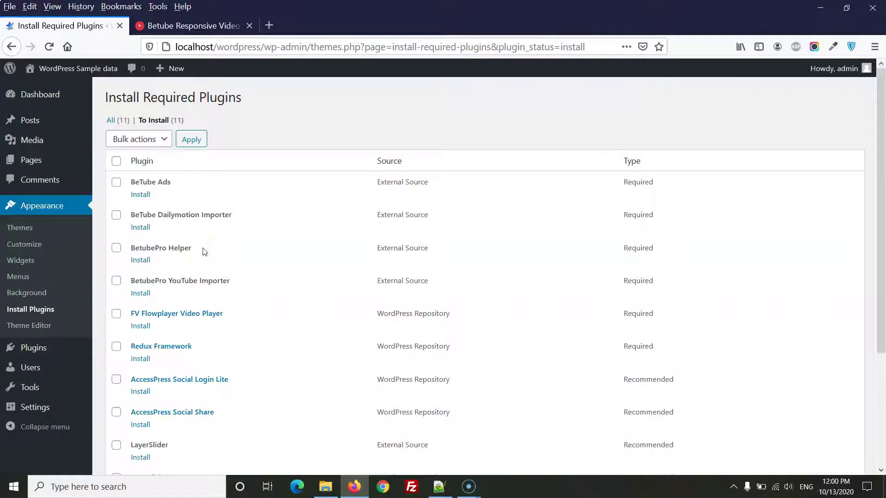
left_click_drag(152, 181, 170, 178)
left_click(204, 181)
left_click_drag(171, 215, 247, 215)
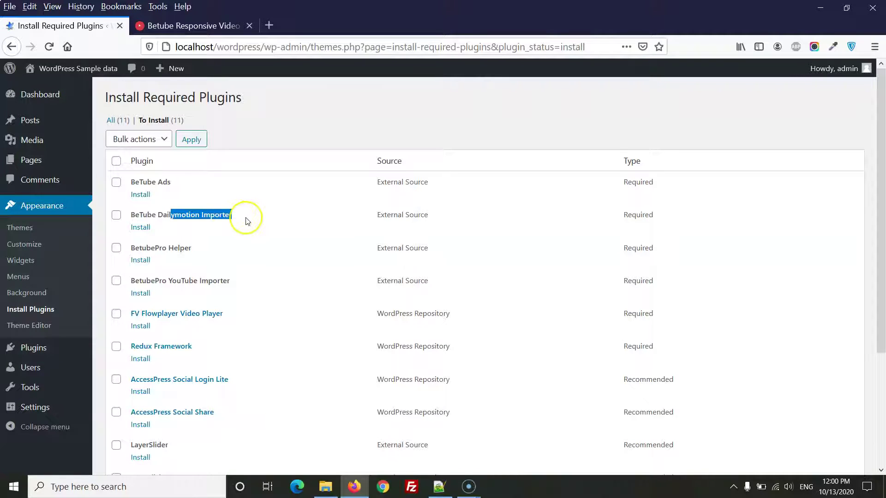
scroll(221, 226, "down", 2)
left_click(118, 189)
Step: Tick FV Flowplayer Video Player for installation as well
left_click_drag(168, 187, 212, 190)
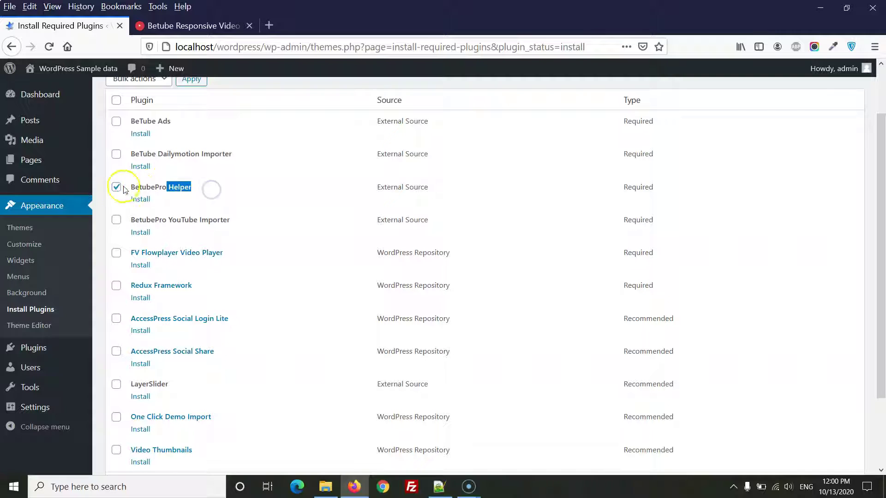
left_click(191, 220)
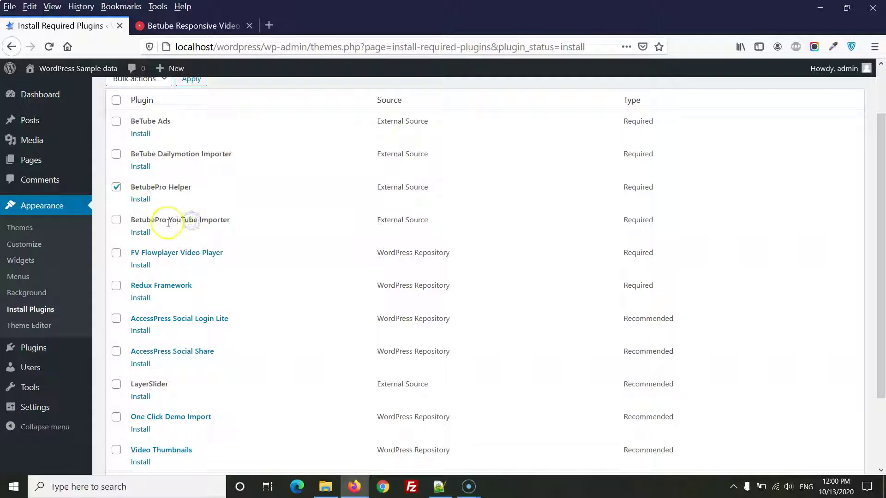
left_click(193, 218)
left_click_drag(168, 220, 229, 217)
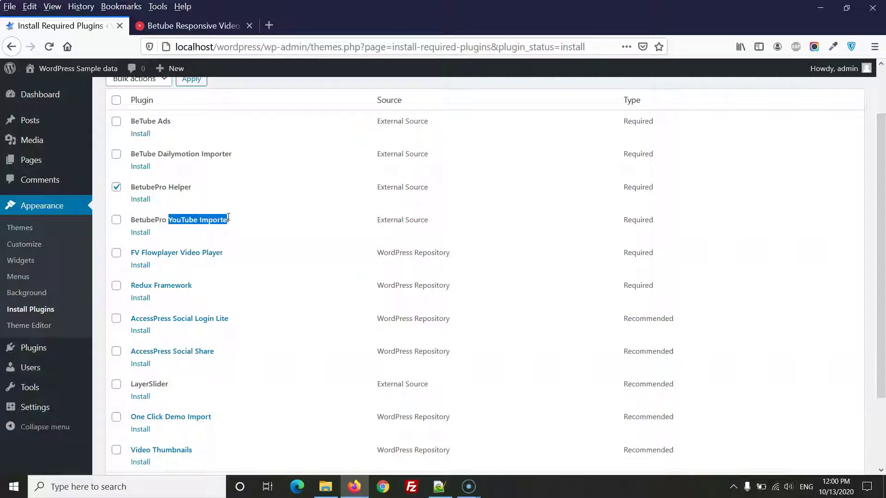
left_click_drag(228, 217, 231, 225)
left_click(117, 253)
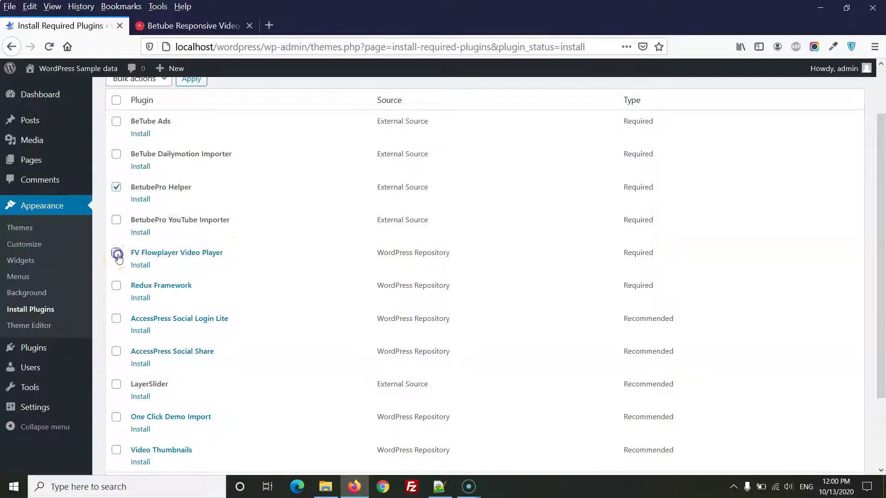
scroll(119, 257, "down", 2)
left_click(170, 196)
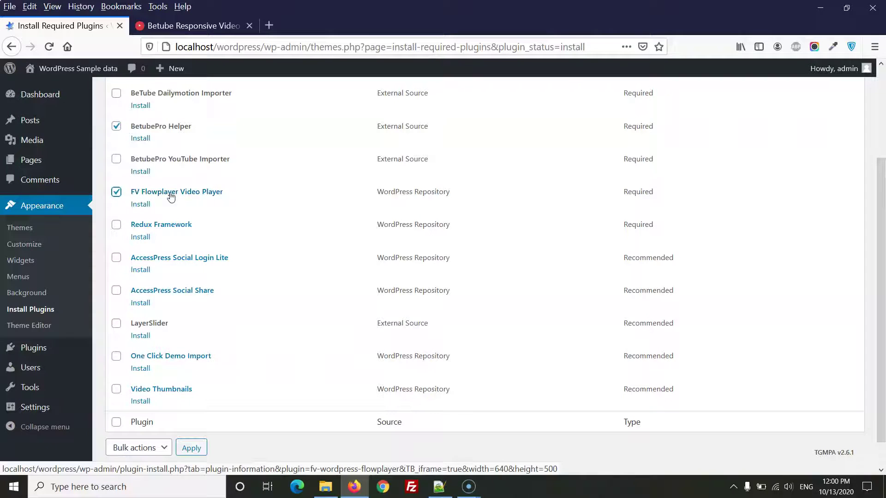
Step: Untick FV Flowplayer; tick Redux Framework, One Click Demo Import and Video Thumbnails
left_click(116, 191)
left_click(114, 226)
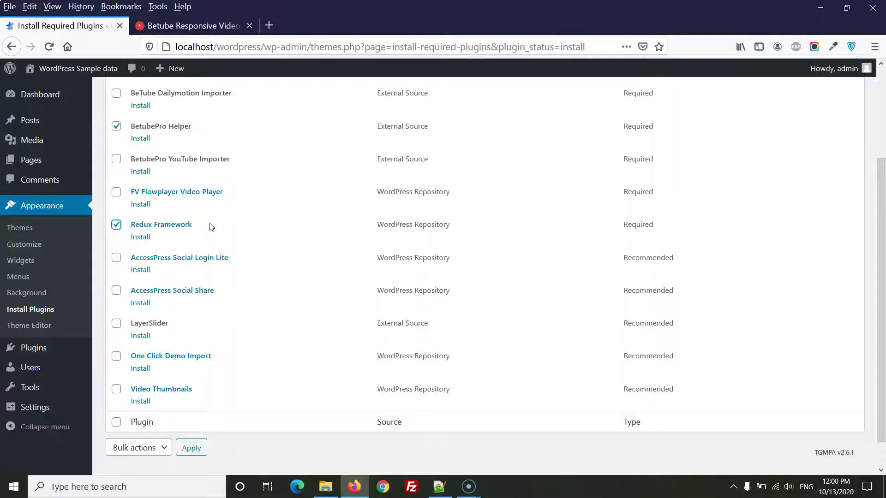
scroll(214, 224, "down", 1)
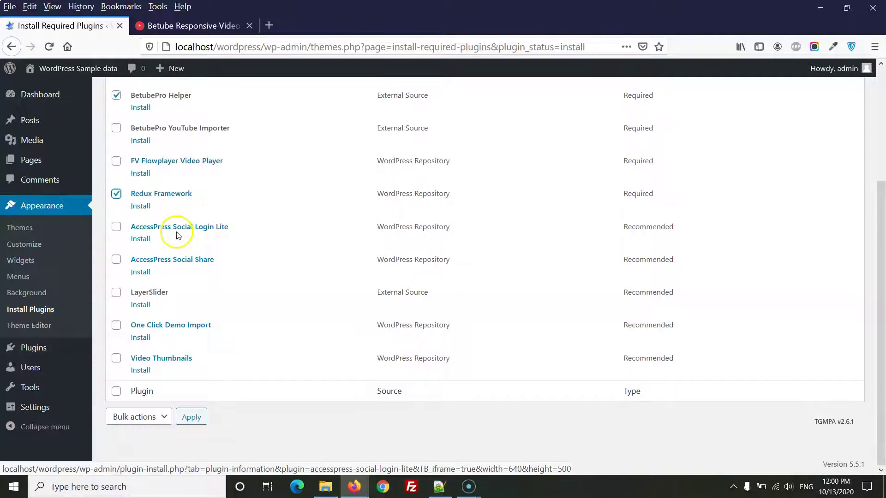
left_click(222, 232)
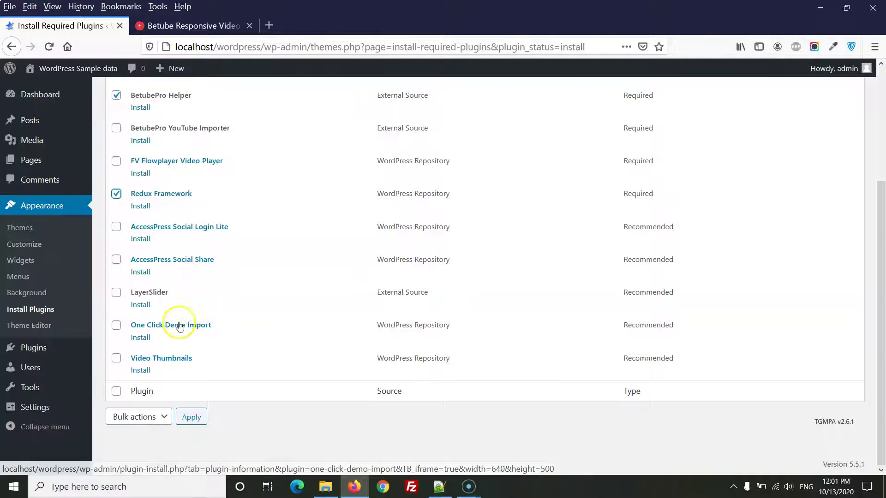
left_click(116, 326)
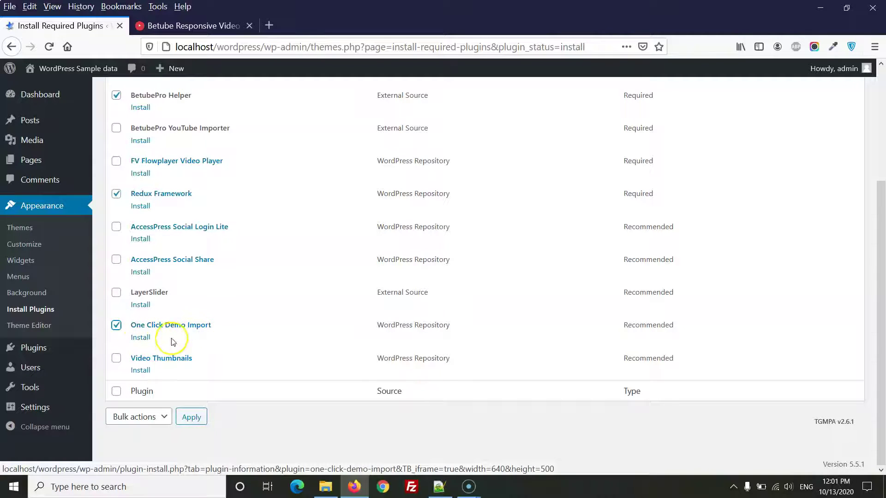
left_click(117, 361)
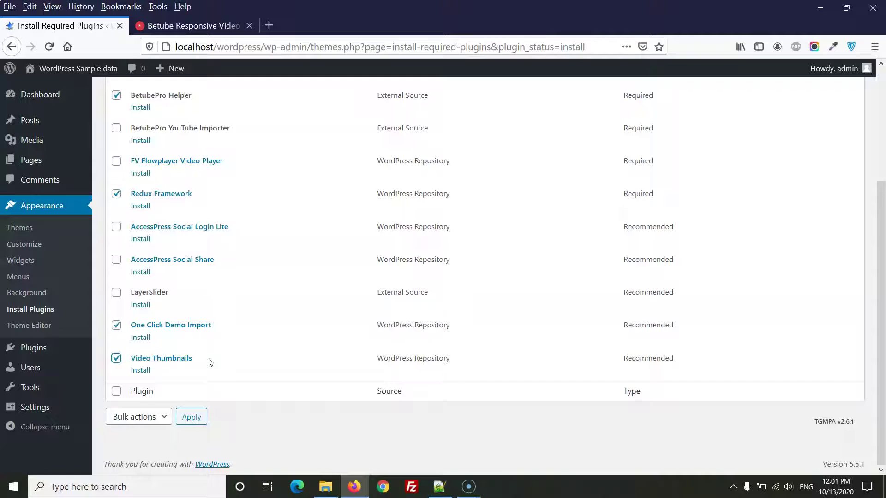
Step: Bulk-install the four ticked plugins with the Install bulk action
left_click(162, 417)
left_click(137, 447)
left_click(193, 416)
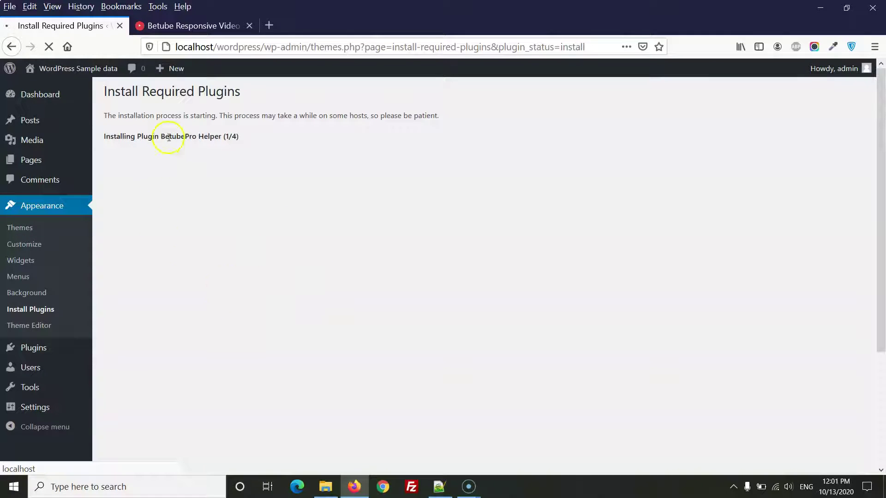
Step: Return to the required plugins list filtered to plugins awaiting activation
scroll(174, 364, "down", 5)
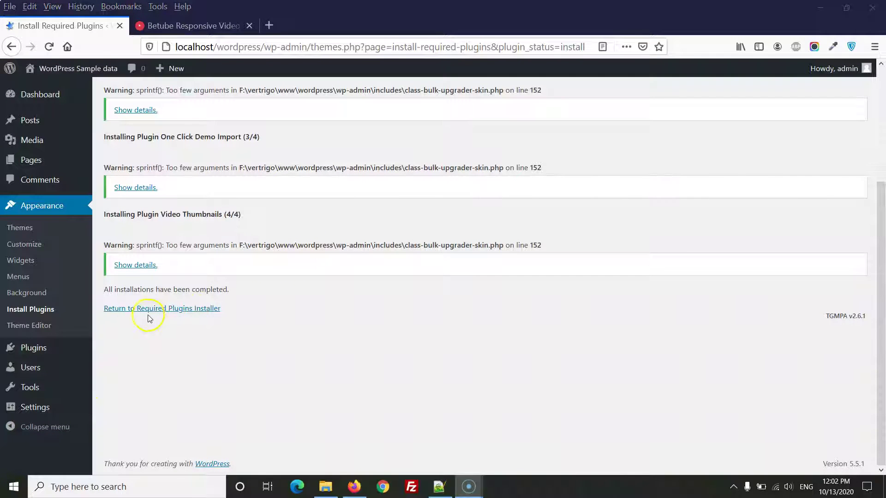
left_click(169, 309)
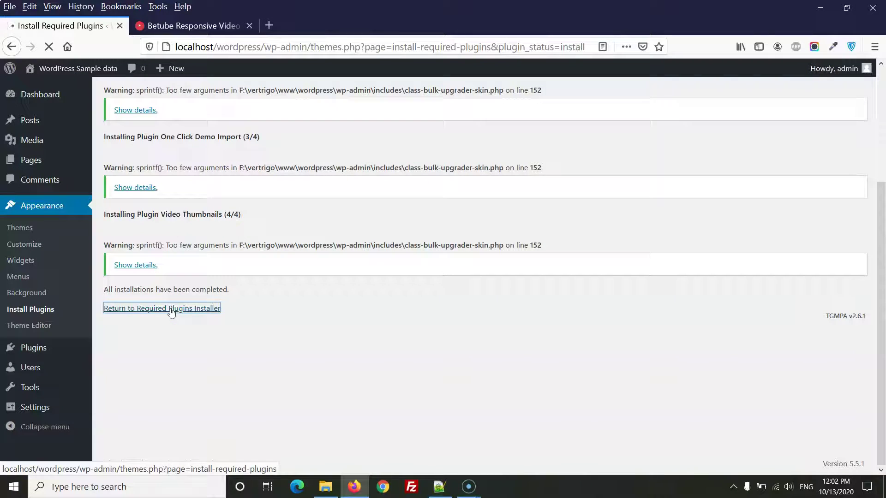
left_click(171, 310)
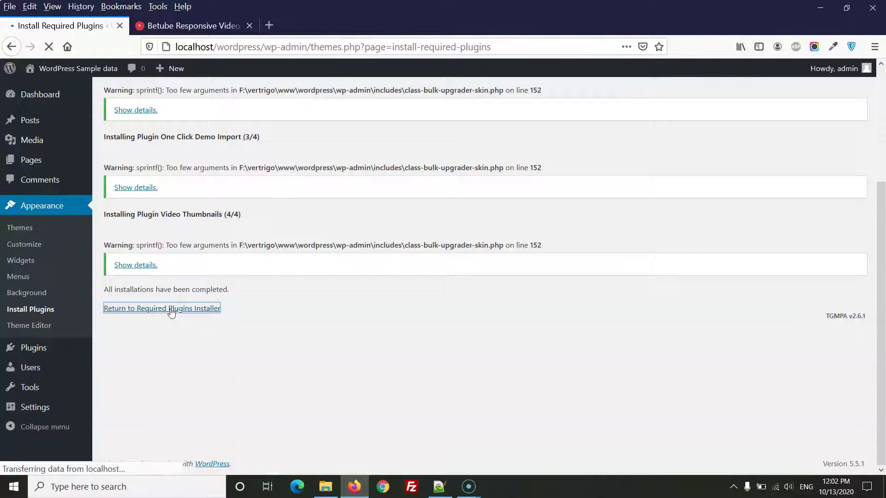
left_click(212, 121)
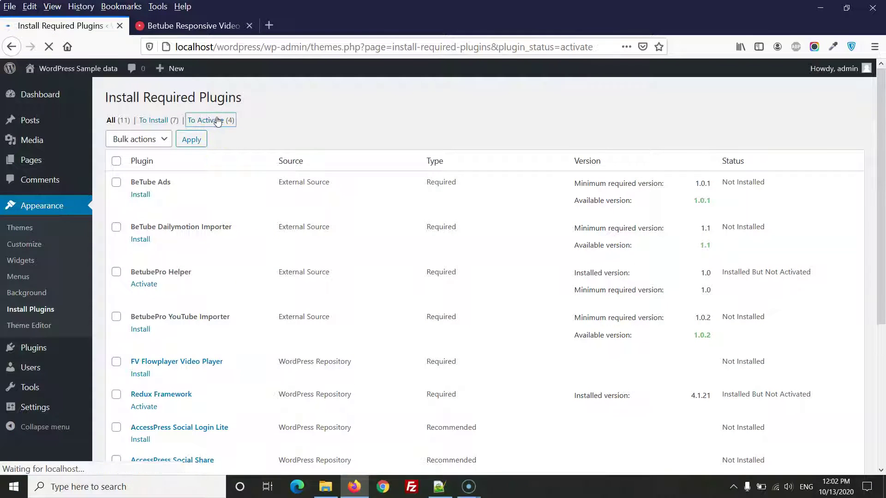
Step: Bulk-activate all four pending plugins and reload the required plugins list
left_click(116, 161)
left_click(157, 139)
left_click(135, 191)
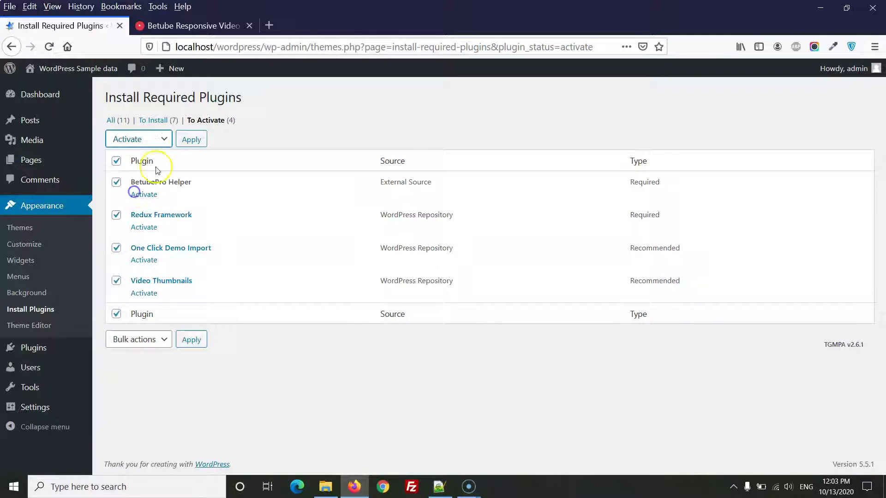
left_click(191, 139)
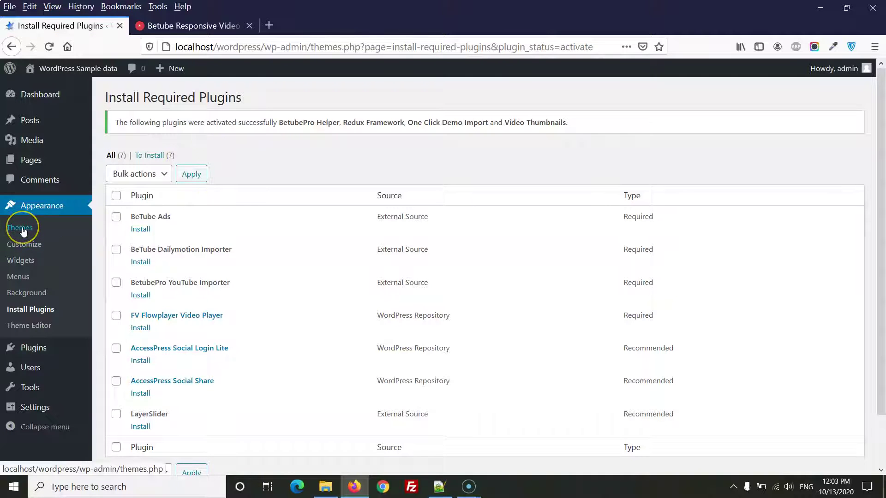
left_click(29, 312)
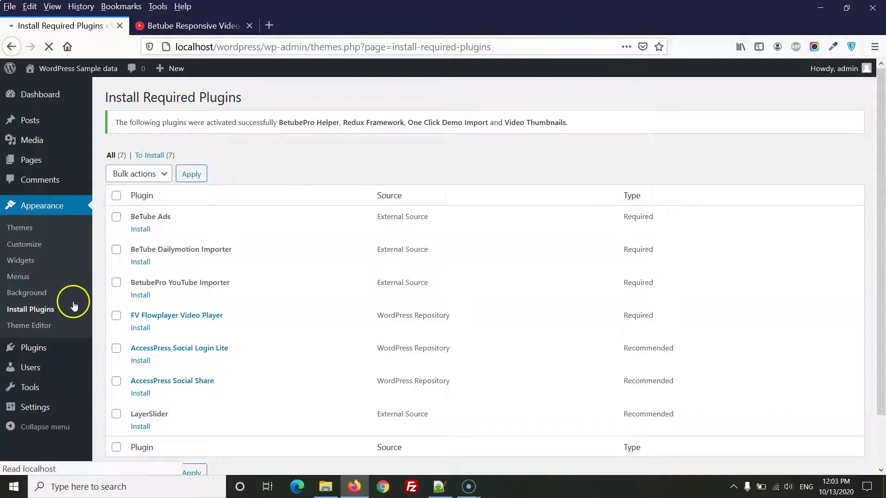
Step: Open Appearance > Import Demo Data showing BetubePro Dark and Light, then go to the Betube tab
scroll(68, 311, "down", 2)
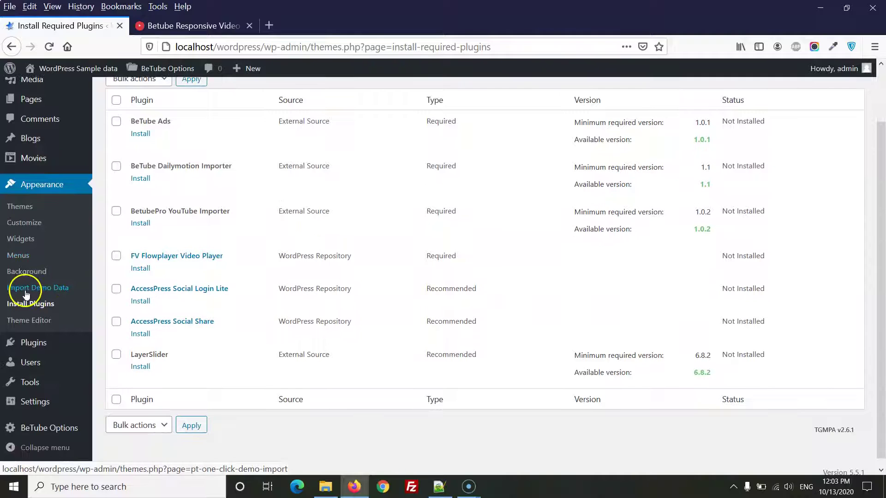
left_click(51, 290)
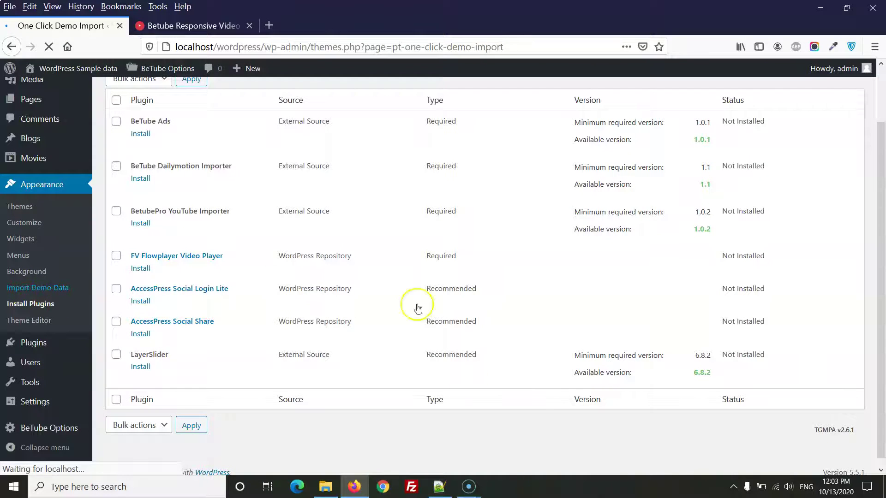
scroll(276, 262, "down", 4)
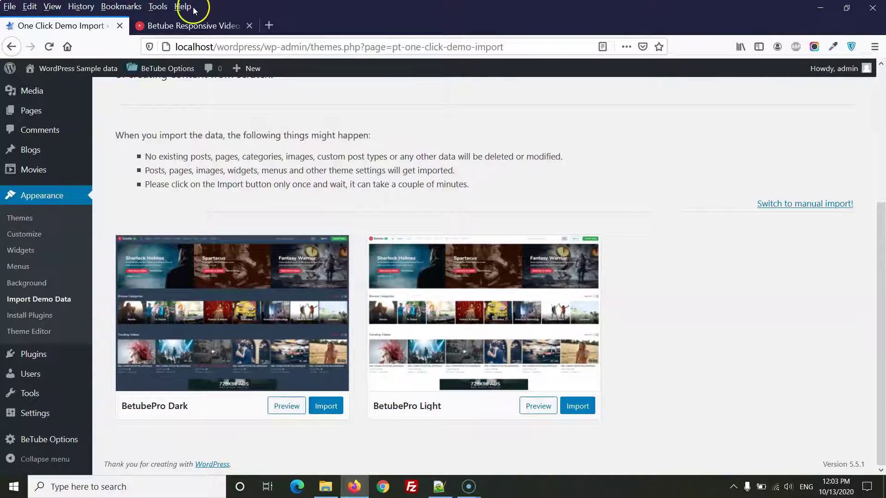
left_click(191, 25)
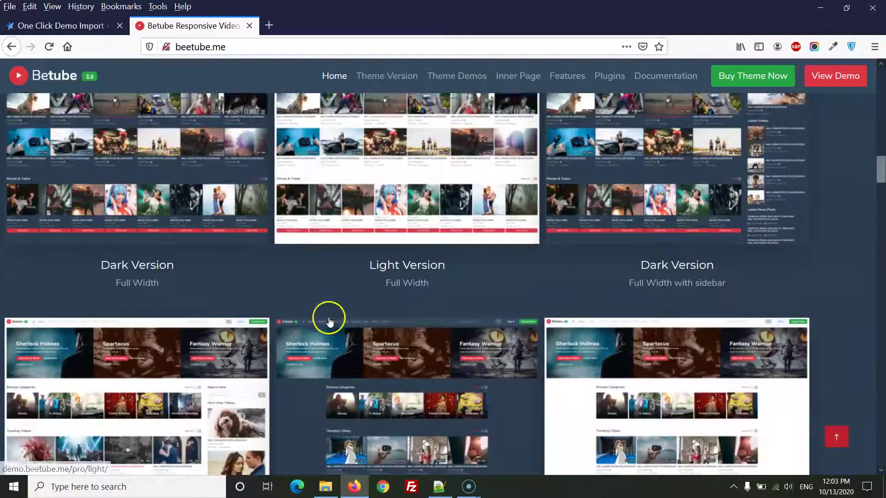
Step: Compare the Dark and Light demo layouts on beetube.me, then return to the import page
scroll(329, 321, "down", 4)
scroll(332, 316, "up", 9)
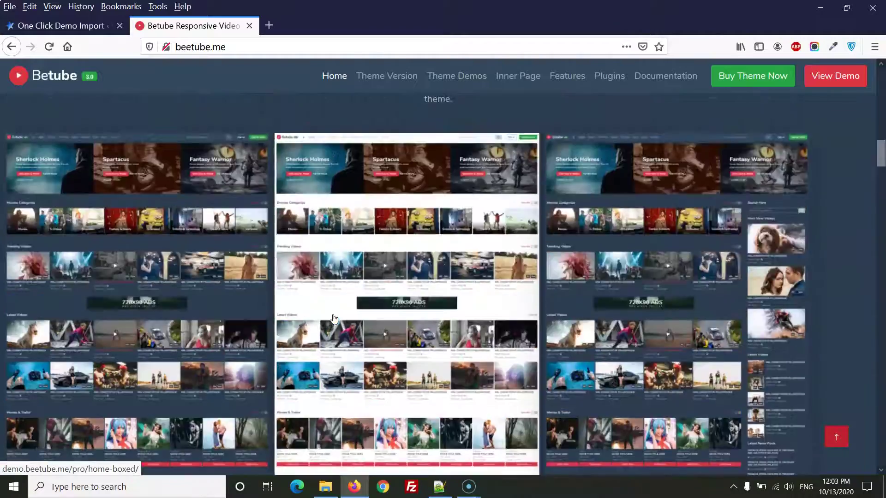
scroll(333, 314, "up", 9)
scroll(118, 75, "down", 4)
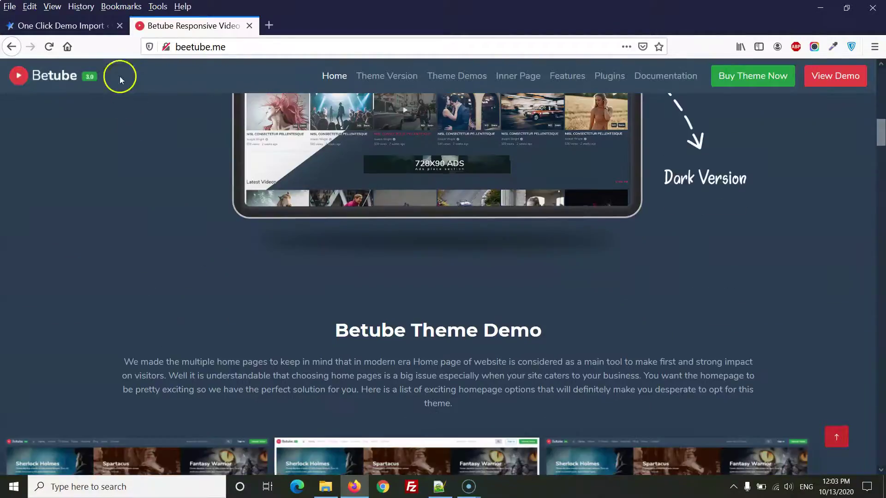
left_click(84, 25)
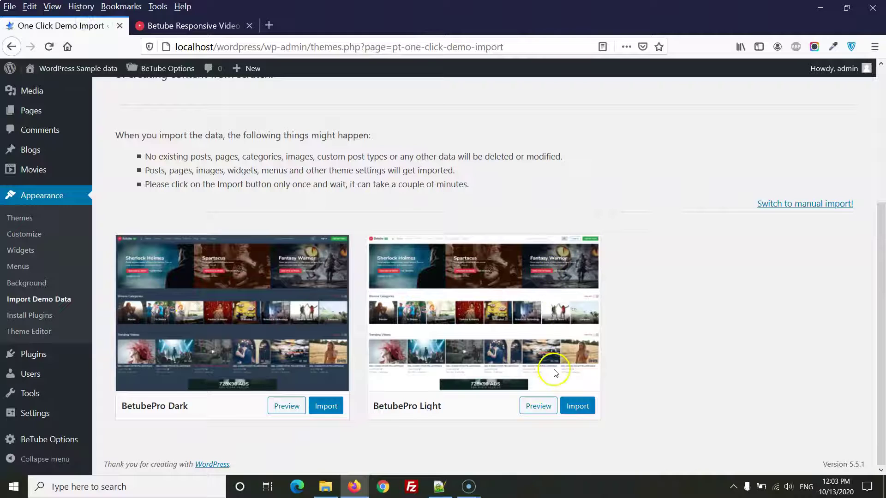
Step: Import the BetubePro Light demo, confirming with "Yes, import!"
left_click(583, 409)
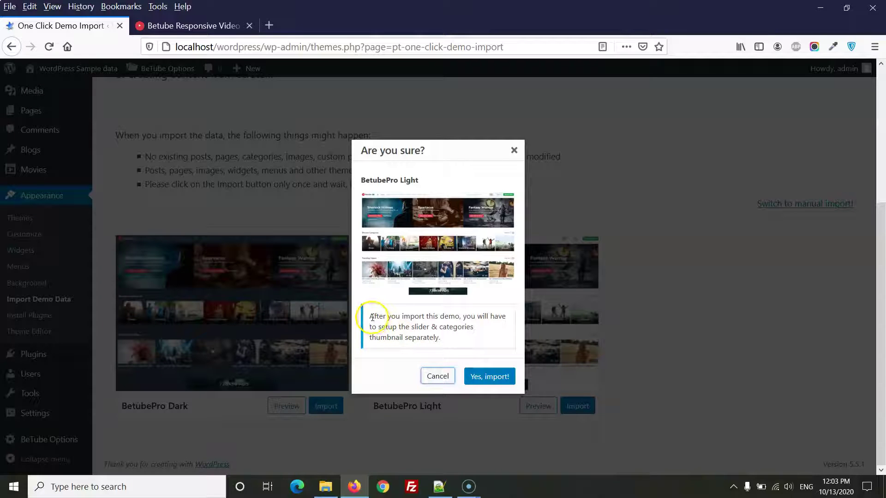
left_click_drag(377, 317, 489, 316)
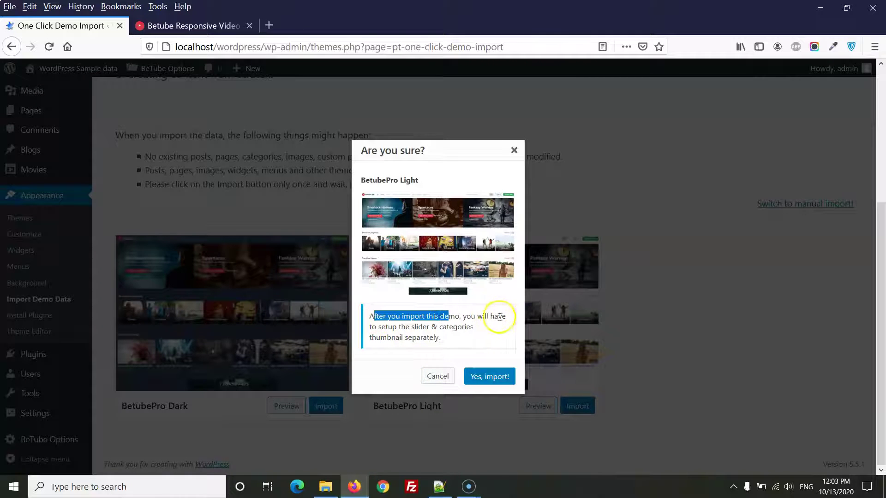
left_click_drag(440, 328, 475, 327)
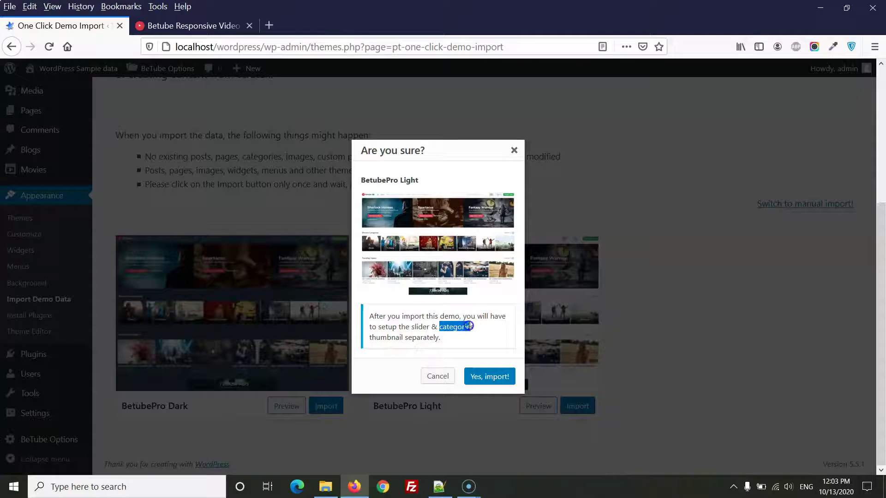
left_click_drag(387, 337, 450, 333)
left_click(489, 377)
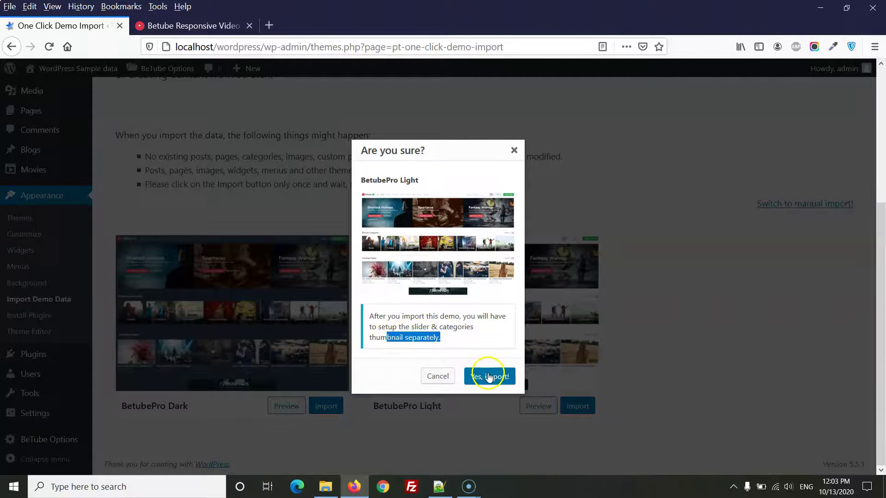
scroll(267, 304, "down", 3)
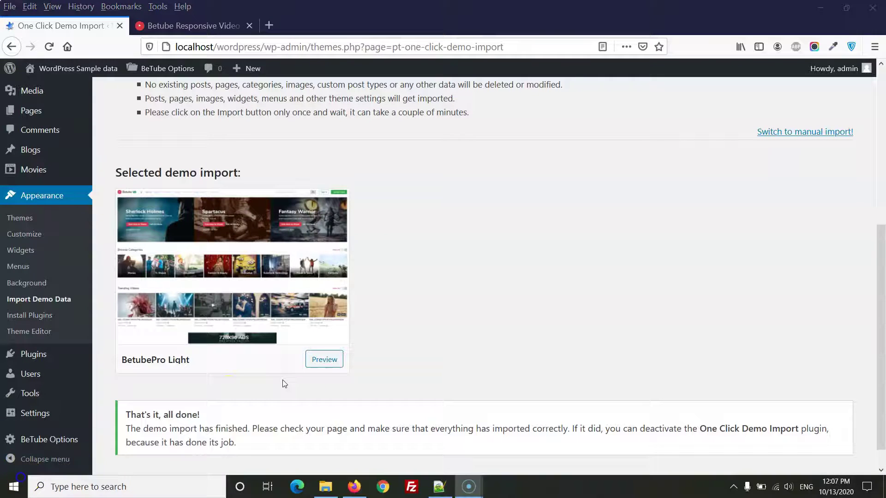
Step: Read the import-complete notice about deactivating One Click Demo Import, then revisit the demo import page
scroll(505, 304, "down", 1)
scroll(507, 303, "down", 1)
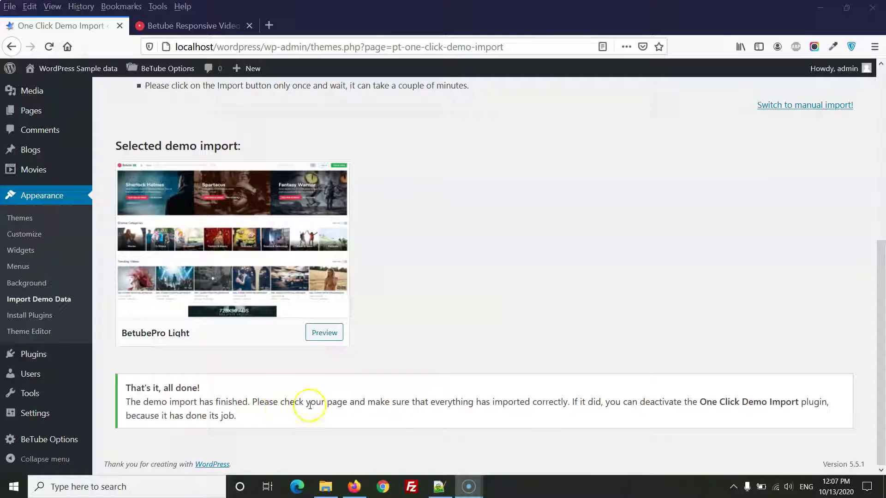
left_click_drag(631, 404, 799, 403)
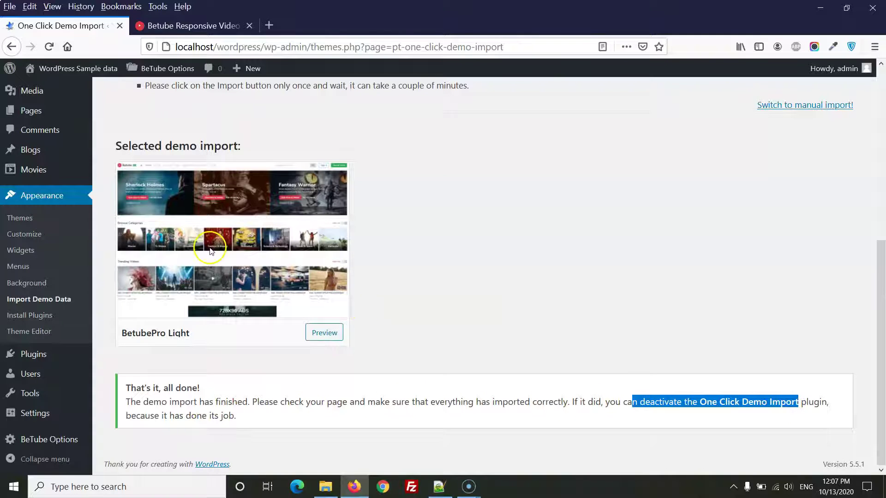
left_click(38, 354)
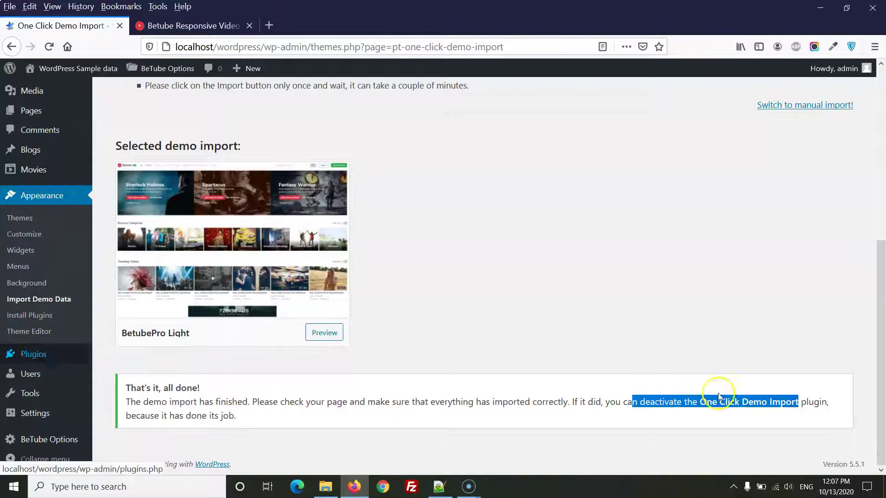
left_click(726, 401)
left_click_drag(712, 401, 785, 401)
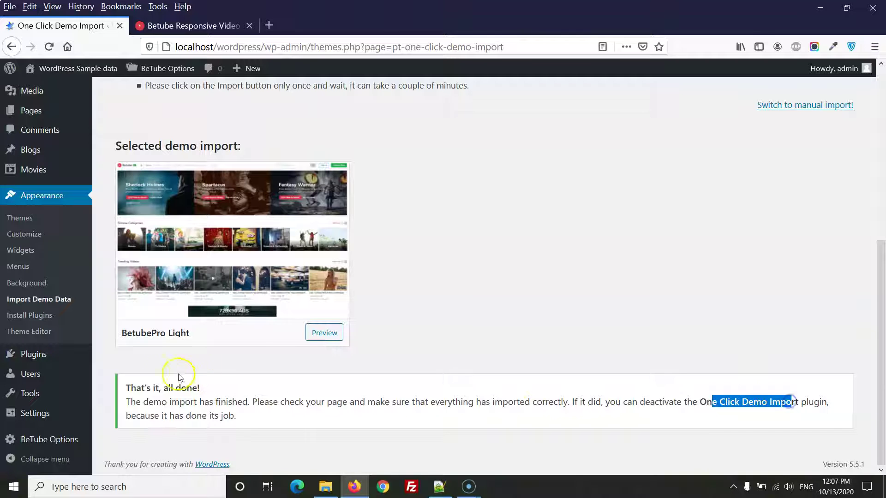
left_click(47, 316)
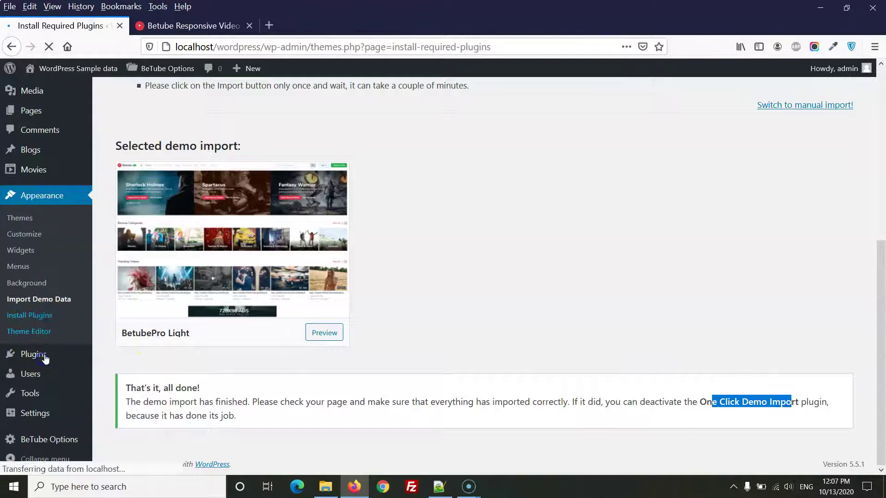
left_click(28, 348)
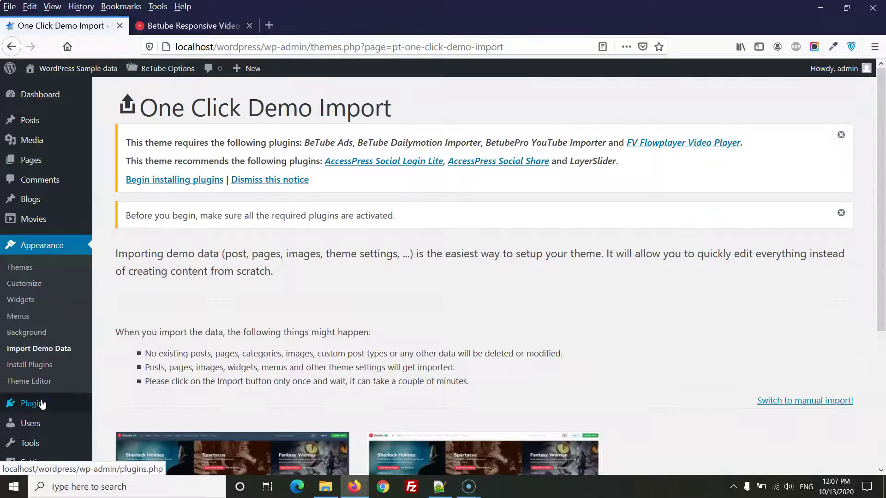
Step: Deactivate One Click Demo Import on the Plugins page, leaving three plugins active
left_click(42, 404)
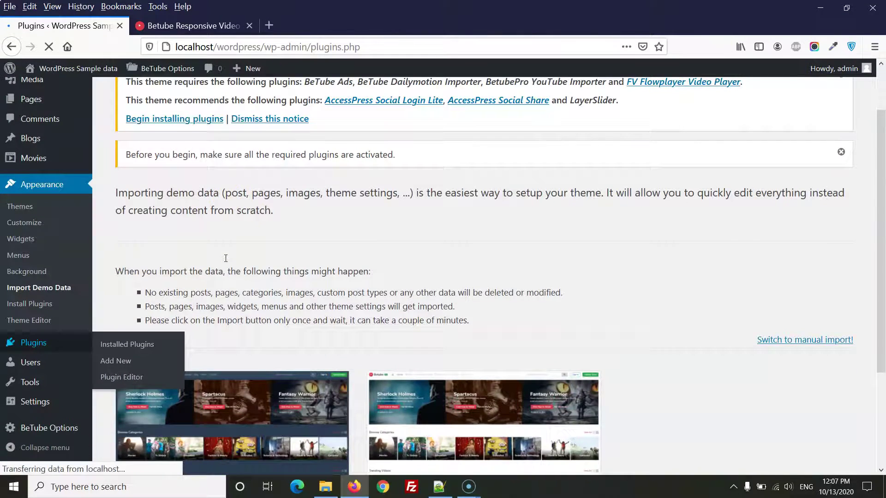
scroll(226, 268, "down", 5)
scroll(226, 269, "down", 2)
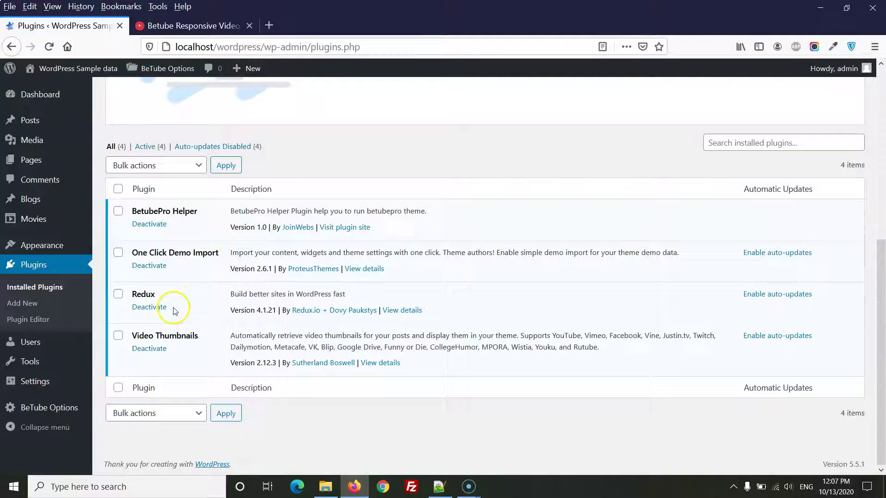
left_click(151, 267)
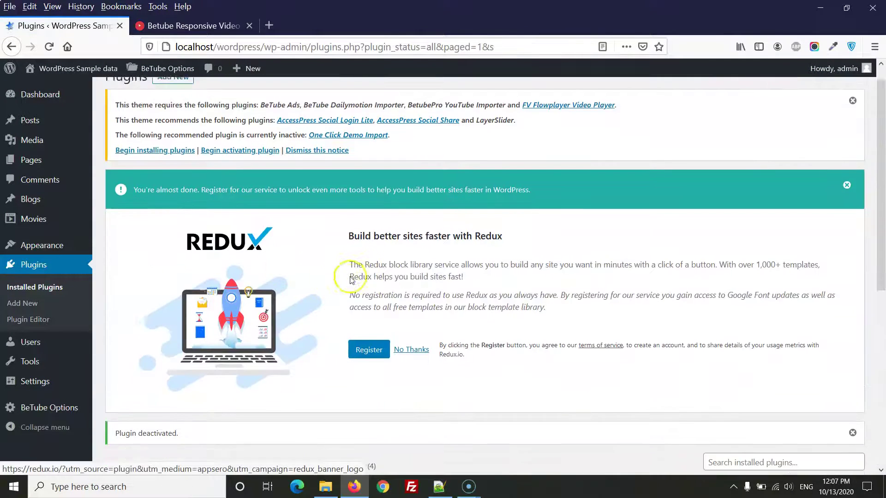
scroll(399, 288, "down", 2)
left_click(377, 312)
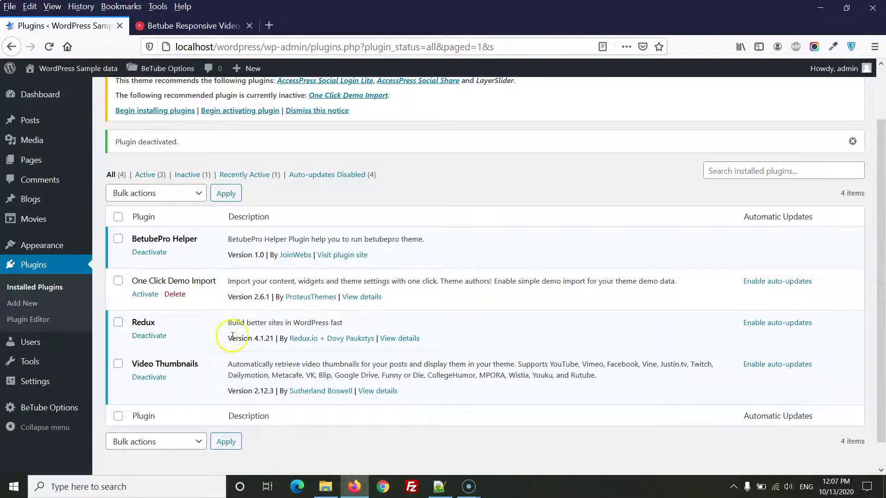
scroll(236, 335, "up", 2)
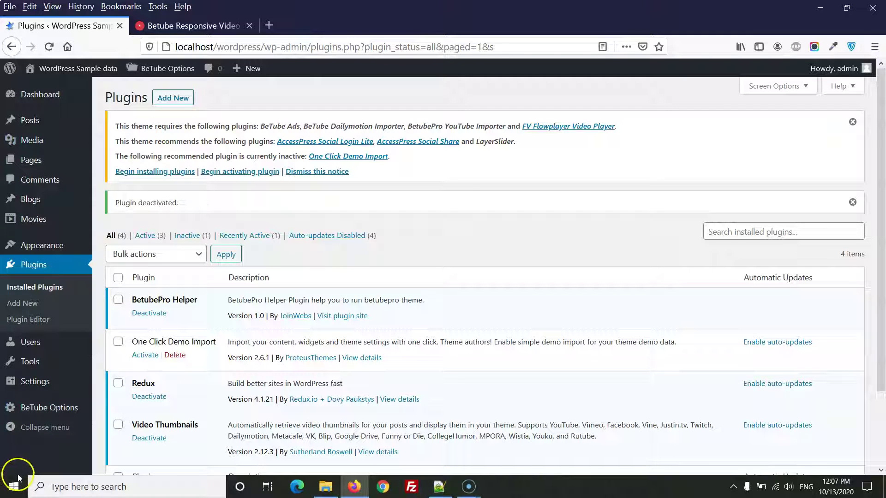
scroll(46, 277, "down", 3)
Step: Check the imported demo videos on the live Betube homepage in a new tab, then return to Plugins
mouse_move(50, 68)
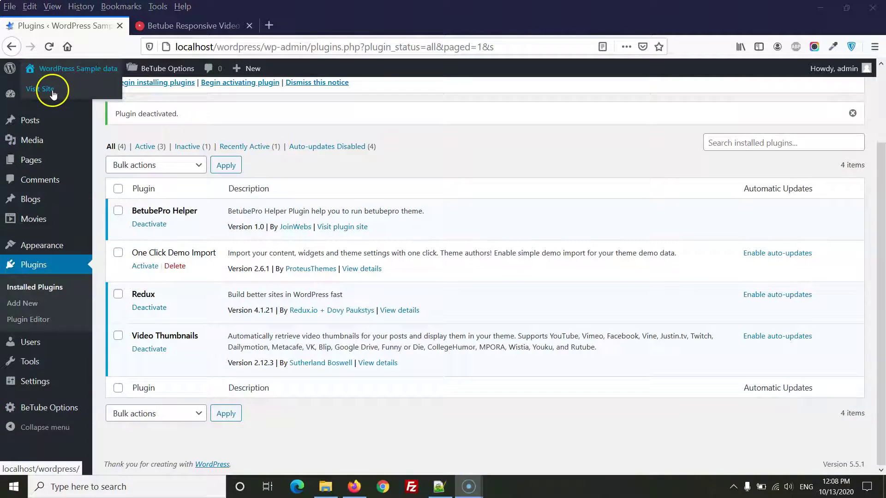
middle_click(47, 86)
left_click(173, 33)
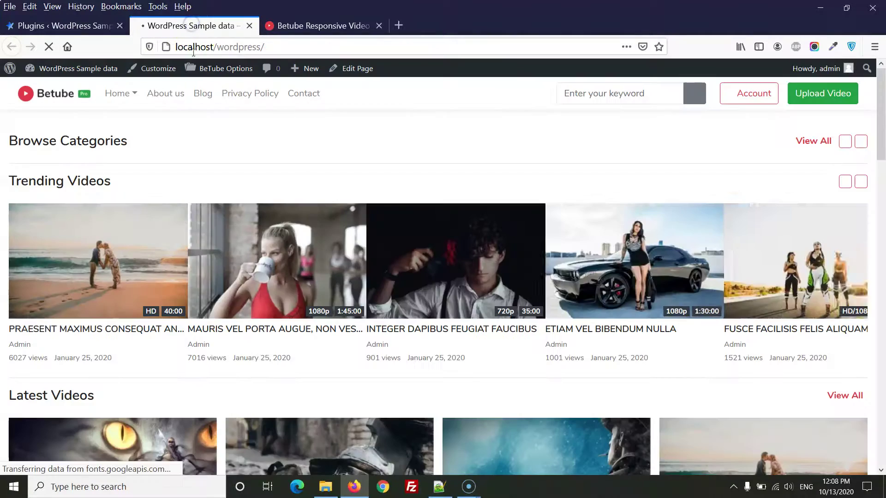
scroll(317, 277, "down", 5)
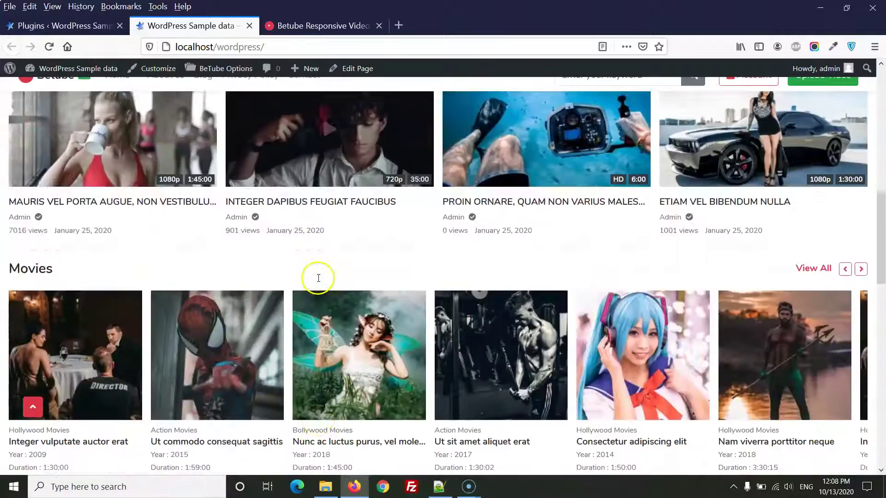
scroll(316, 277, "up", 5)
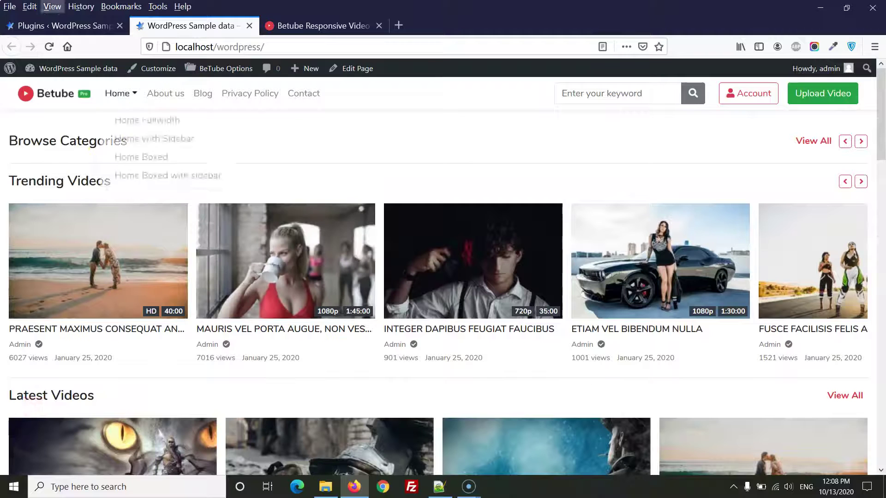
left_click(81, 27)
mouse_move(64, 415)
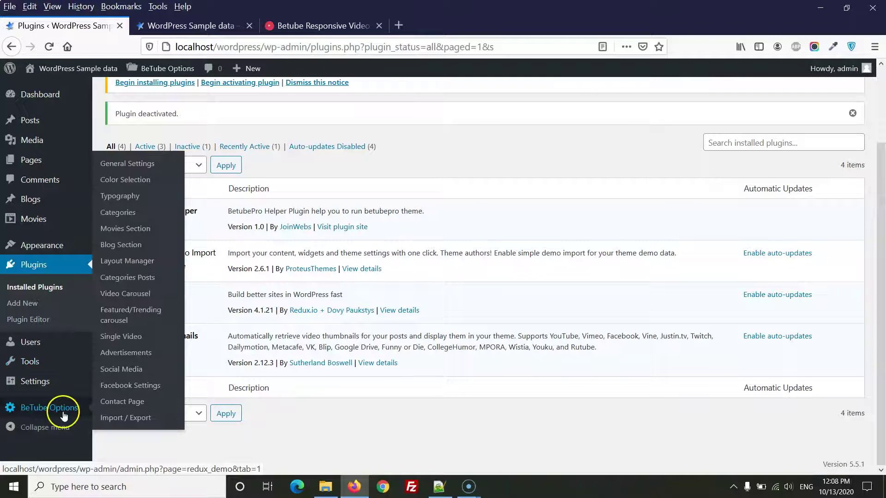
Step: Add Animated, Cartoons, Education, Fashion & Beauty and Movies to the homepage category slider and save
middle_click(133, 213)
left_click(186, 25)
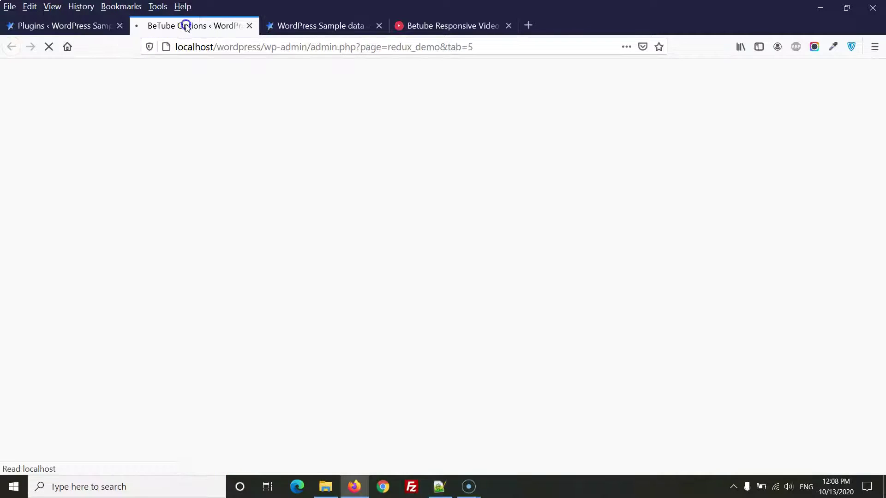
scroll(429, 269, "down", 3)
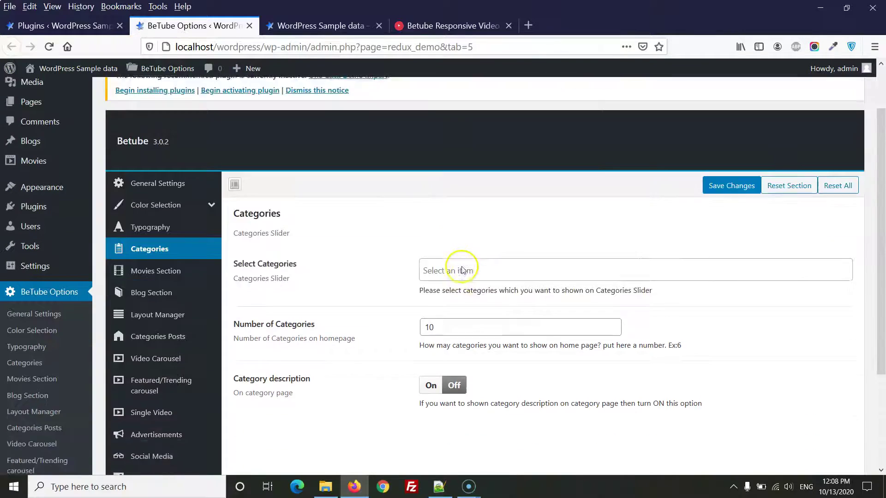
left_click(464, 206)
left_click(452, 228)
left_click(524, 226)
left_click(476, 268)
left_click(564, 225)
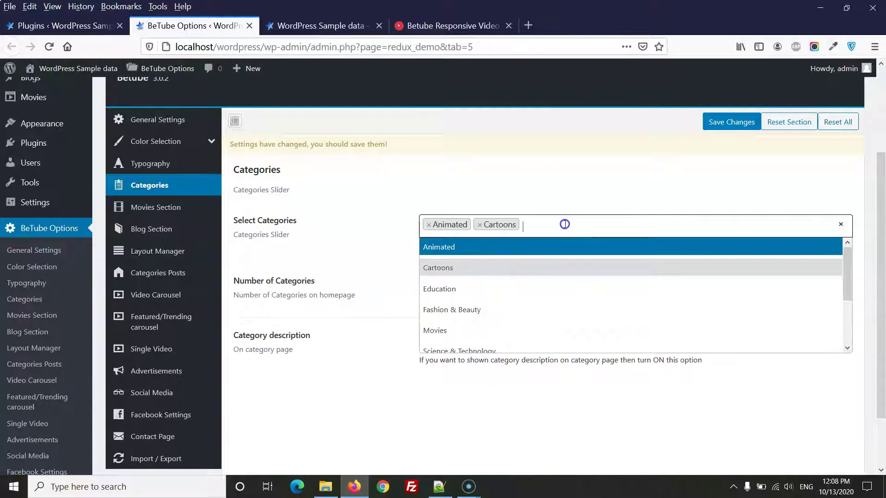
left_click(506, 291)
left_click(576, 224)
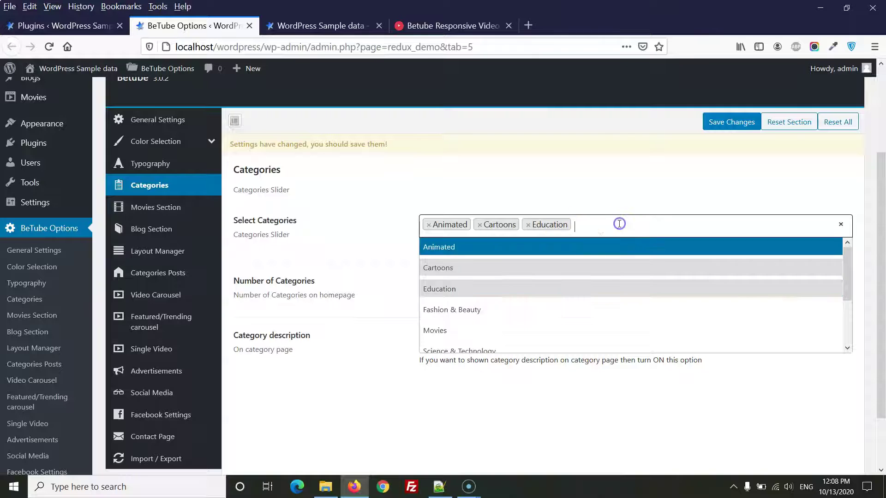
left_click(508, 308)
left_click(679, 225)
left_click(526, 327)
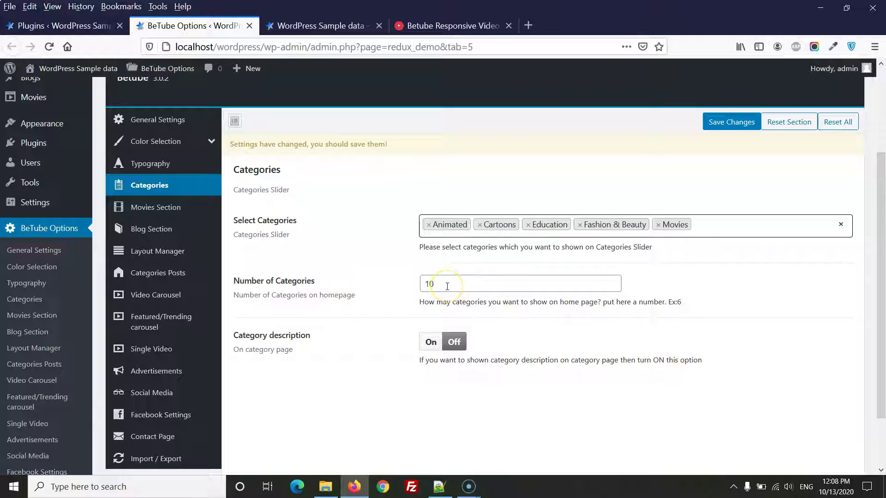
left_click(740, 124)
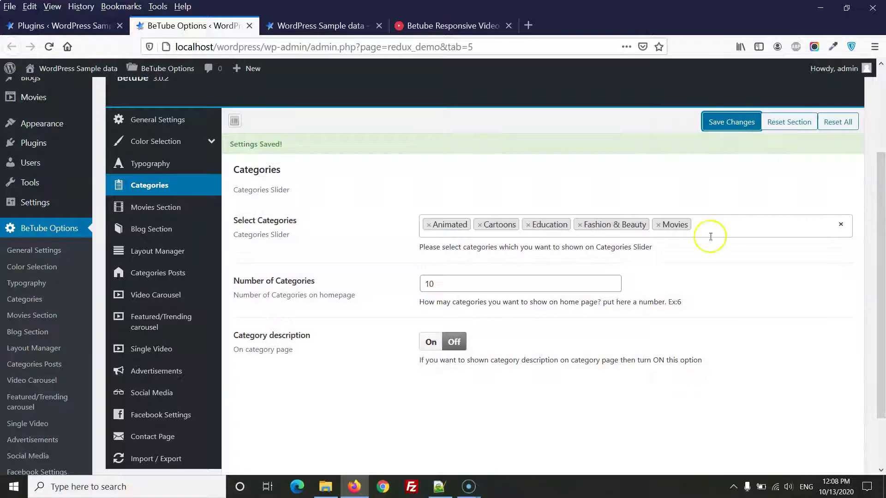
Step: Add Science & Technology and Travel & Tours to the slider categories and save again
left_click(710, 237)
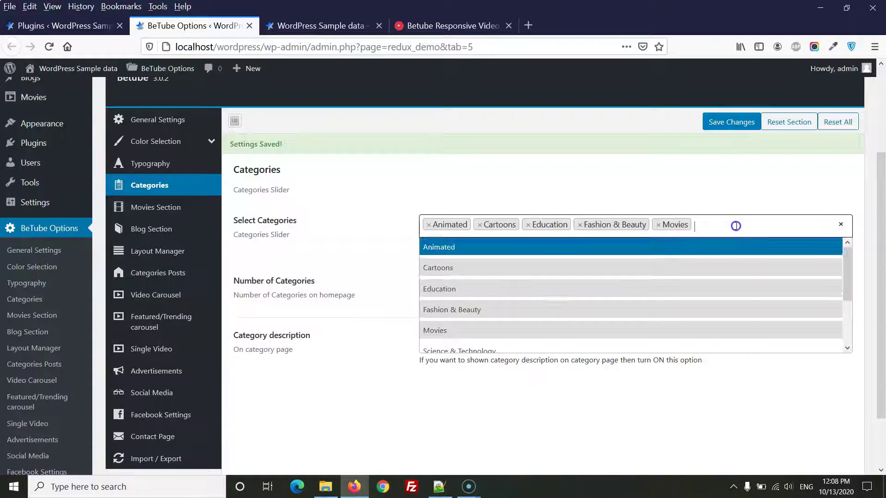
scroll(527, 306, "down", 2)
left_click(507, 292)
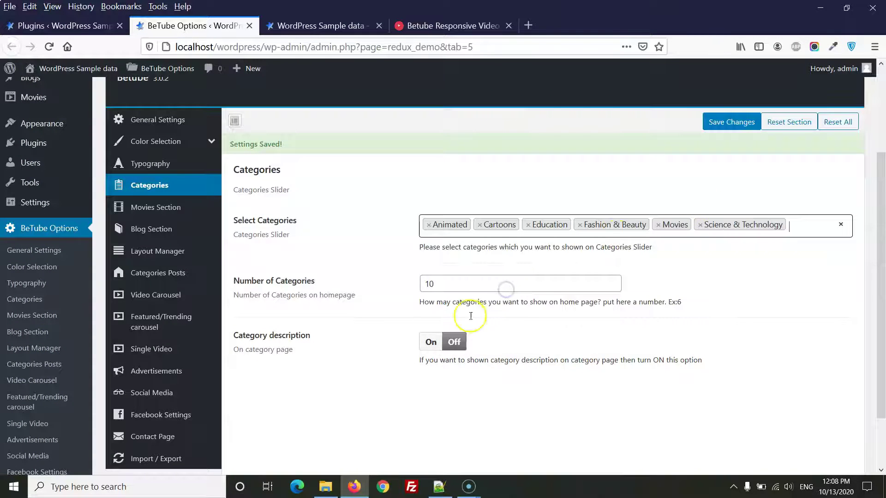
left_click(807, 217)
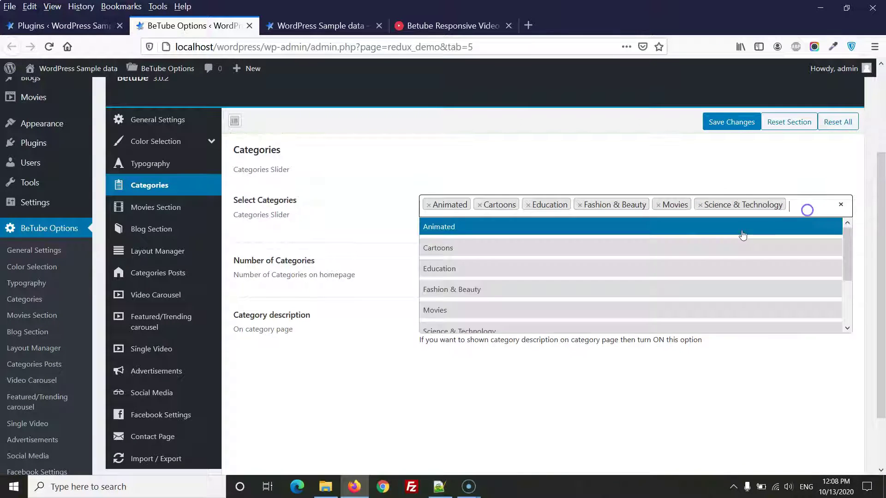
scroll(530, 305, "down", 3)
left_click(493, 286)
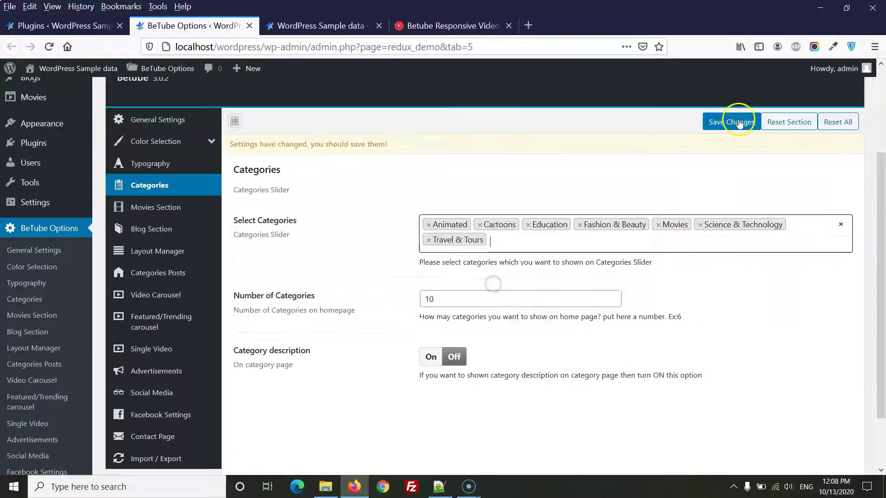
left_click(734, 121)
Step: Reload the site homepage to view the new Browse Categories slider, then return to the Plugins tab
left_click(330, 29)
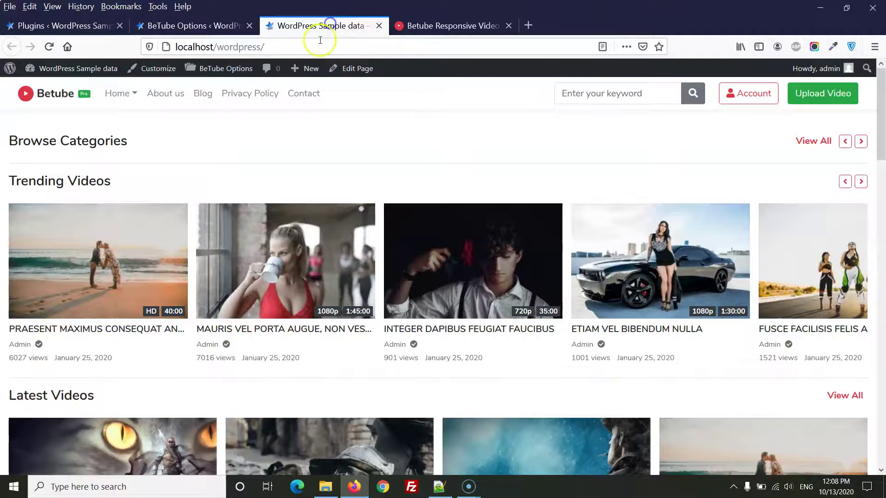
left_click(316, 44)
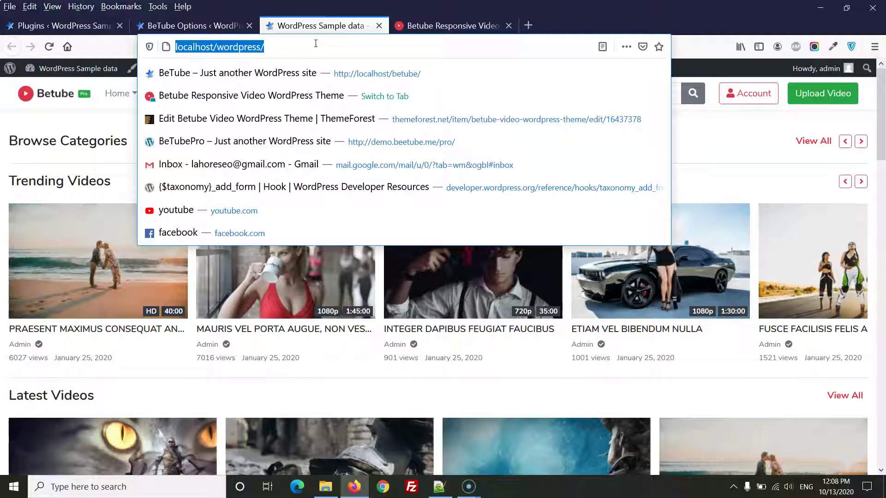
left_click(49, 46)
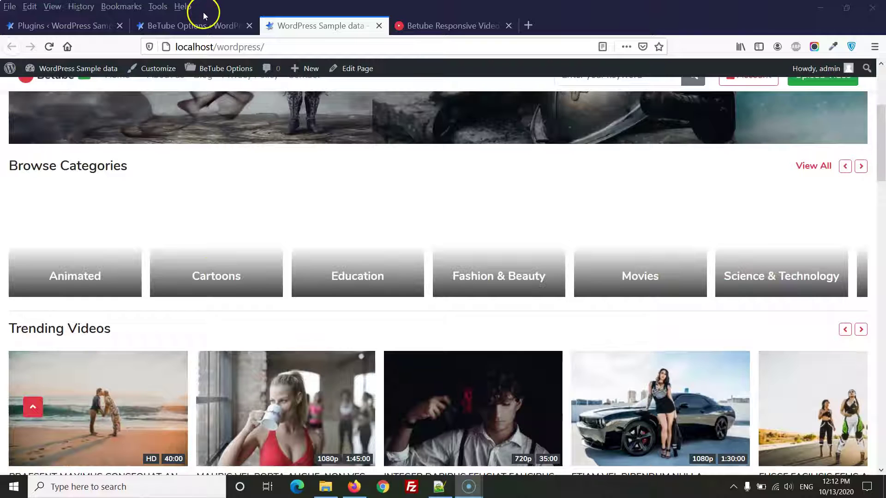
left_click(79, 23)
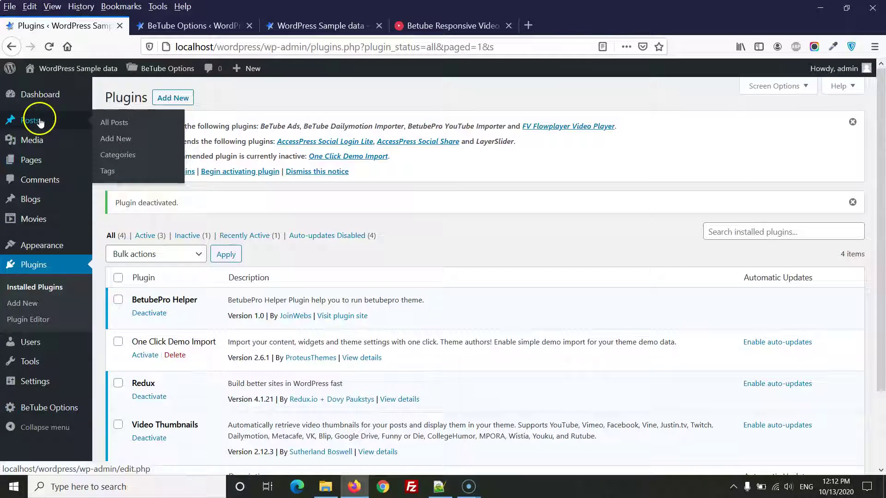
Step: Open the Animated category's edit form in a new tab and copy its slug 'animated'
left_click(128, 155)
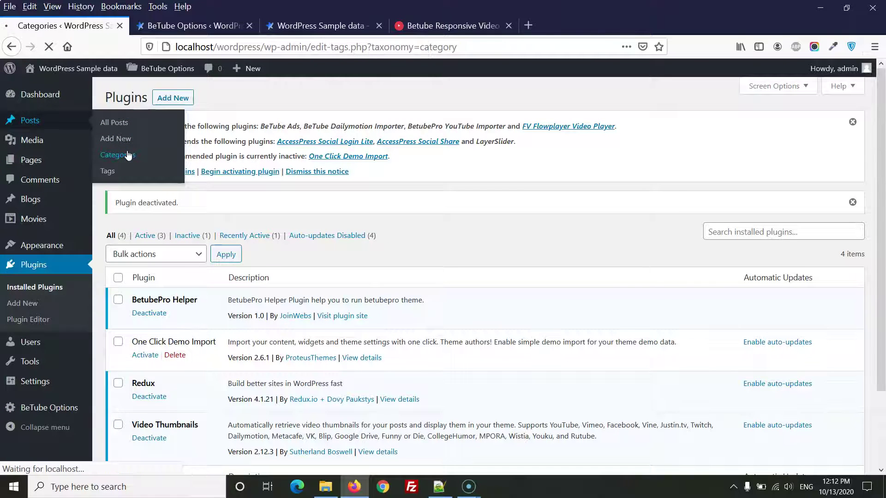
scroll(431, 206, "down", 2)
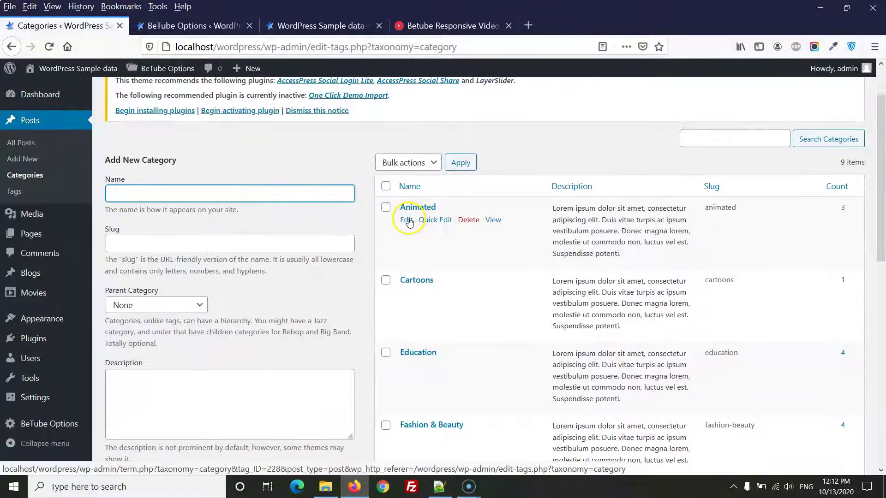
middle_click(407, 220)
left_click(184, 26)
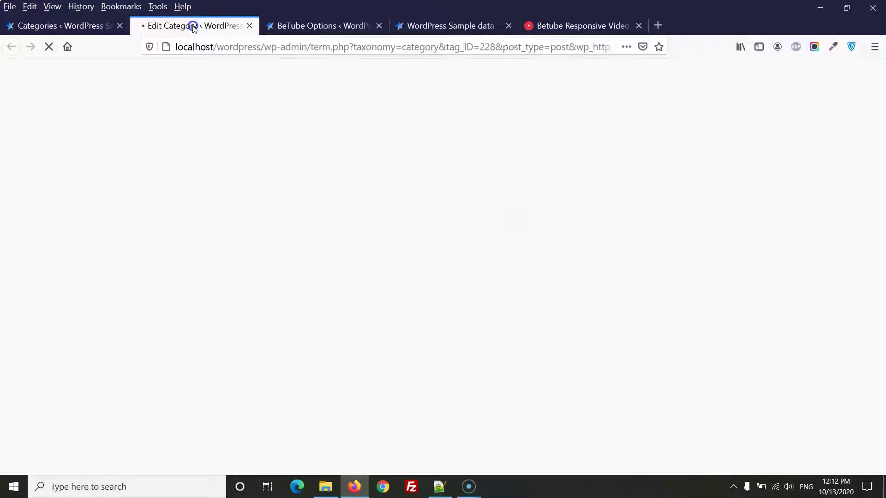
left_click_drag(282, 251, 227, 255)
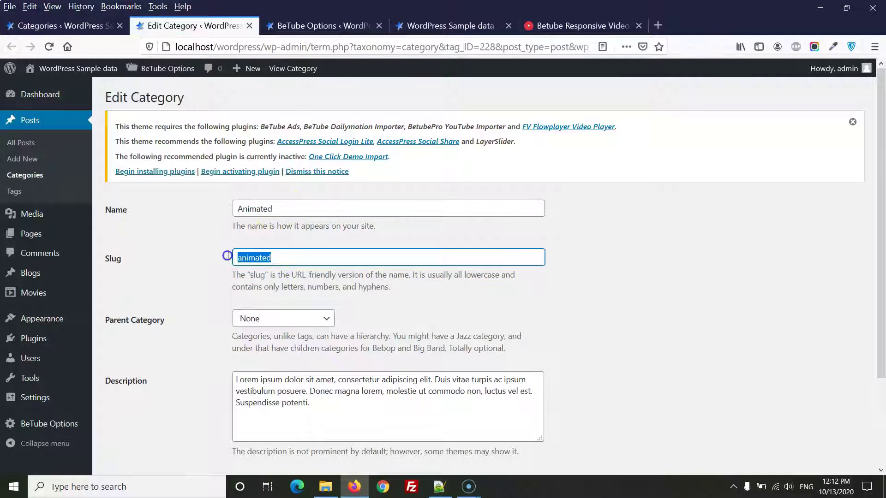
right_click(255, 257)
left_click(290, 291)
Step: Search the media library for 'animated', set animated.jpg as the Category Thumbnail, and update the category
scroll(286, 277, "down", 3)
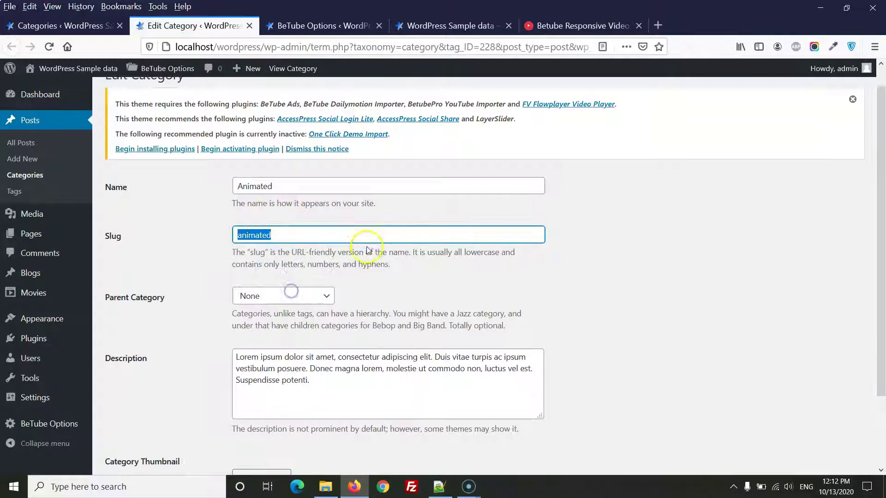
left_click(280, 390)
left_click(614, 152)
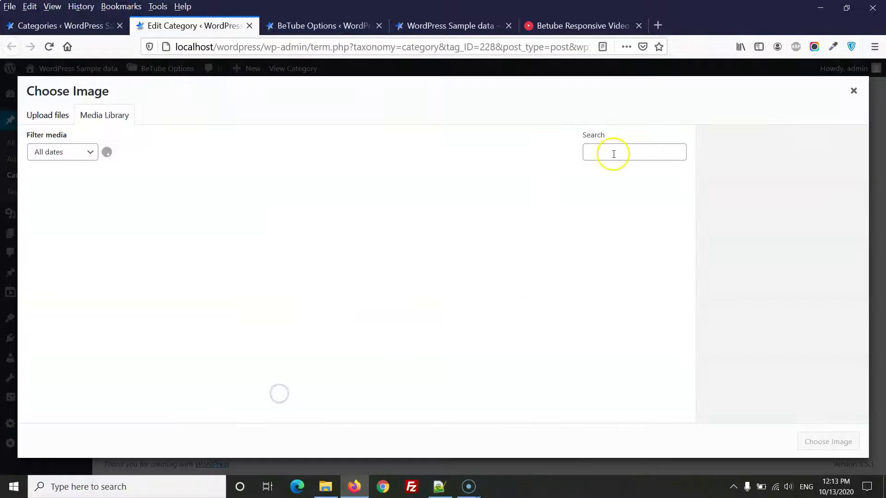
right_click(620, 151)
left_click(651, 193)
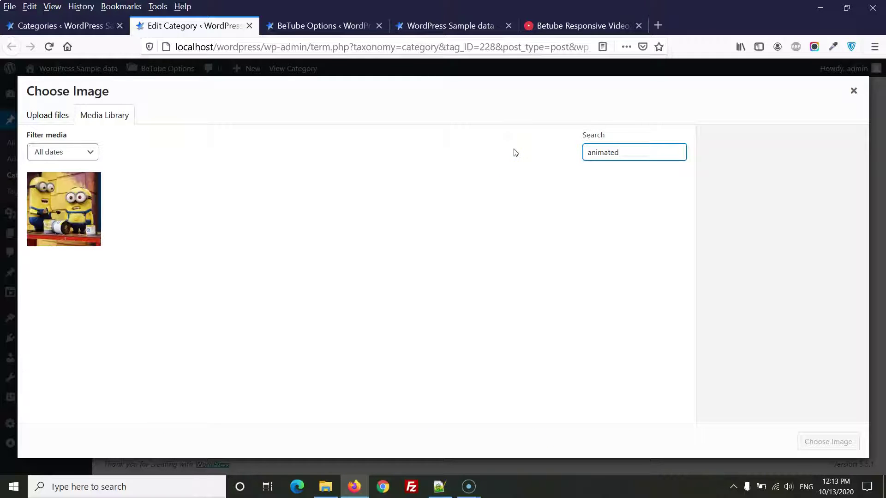
left_click(76, 199)
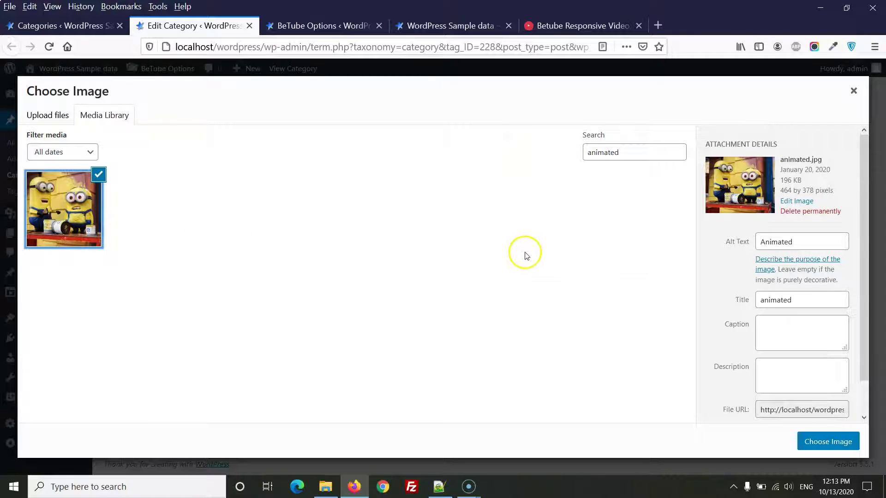
left_click_drag(784, 190, 826, 188)
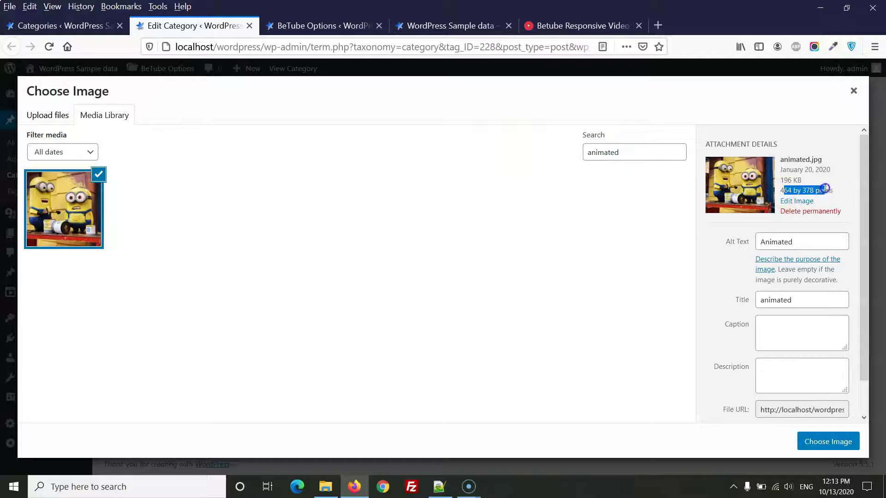
left_click(835, 442)
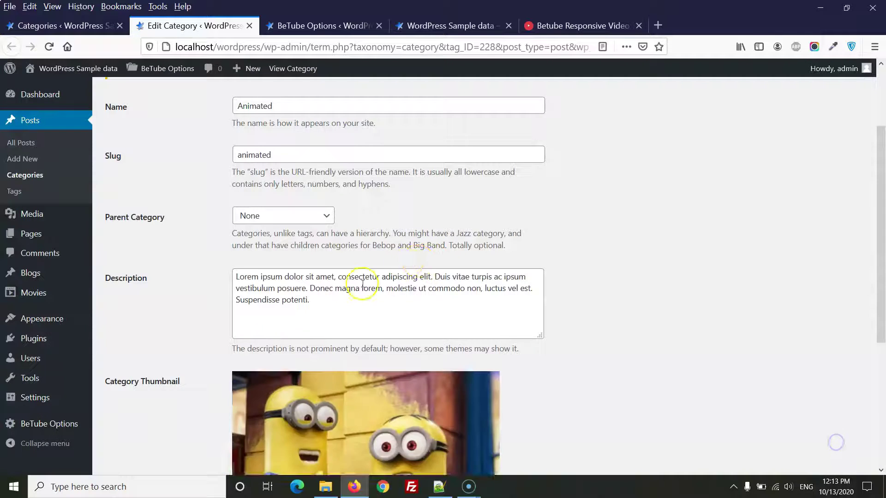
scroll(192, 337, "down", 5)
left_click(134, 431)
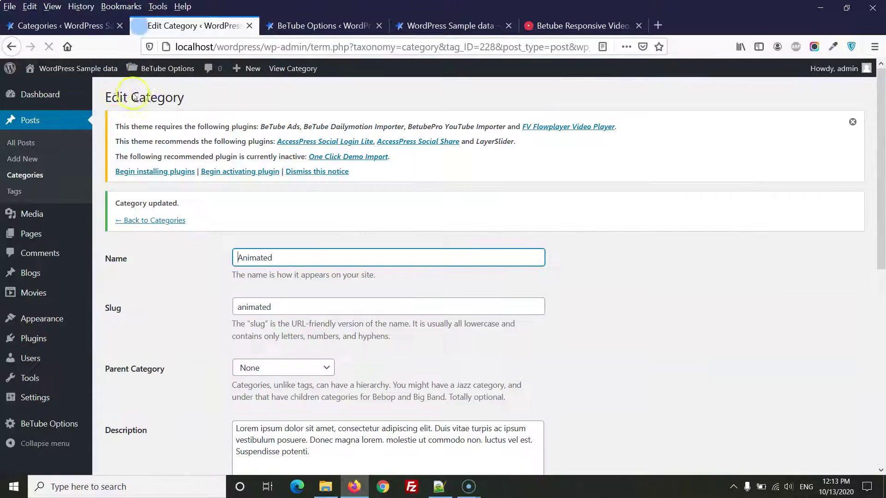
Step: Open the homepage in a new tab and check the minion thumbnail on the Animated category tile
middle_click(47, 89)
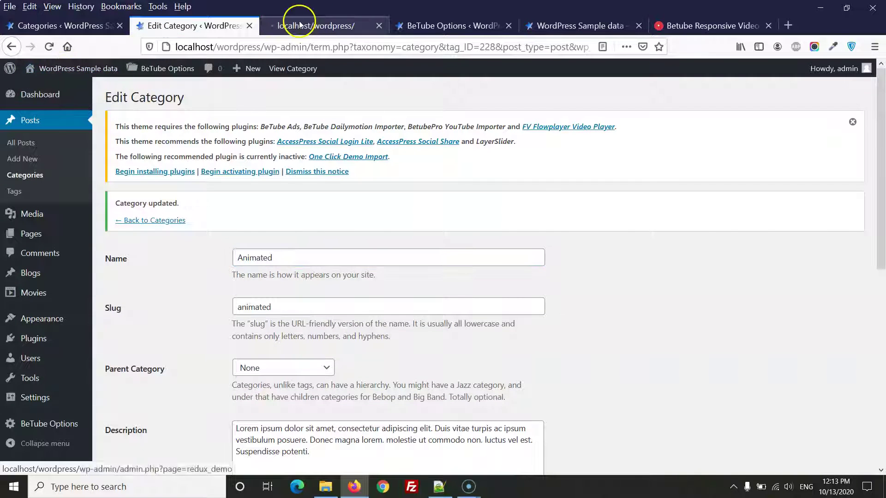
left_click(297, 24)
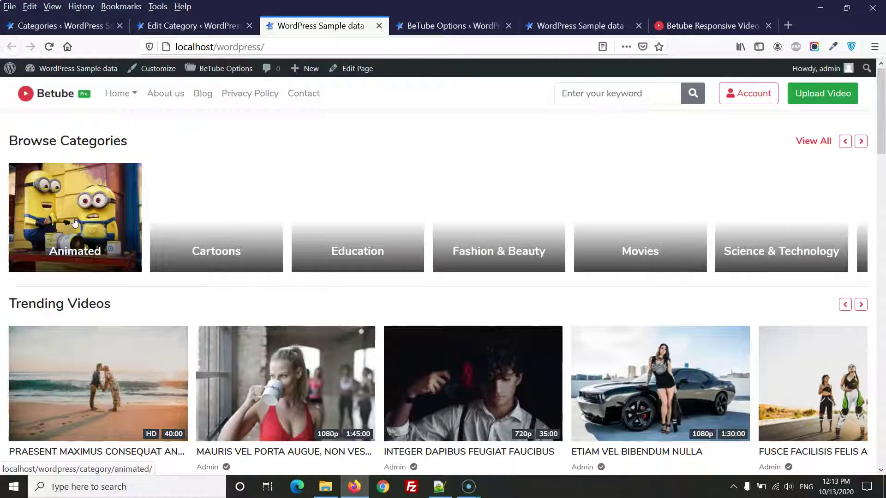
scroll(214, 242, "down", 20)
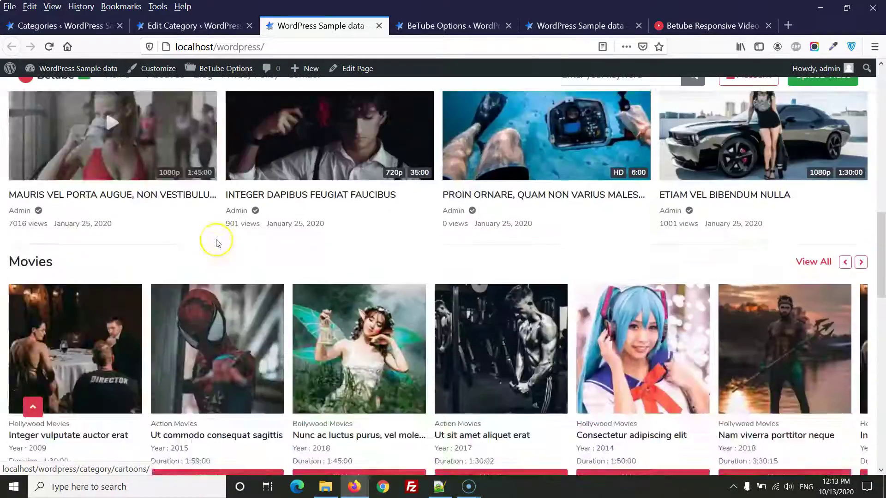
scroll(344, 298, "up", 20)
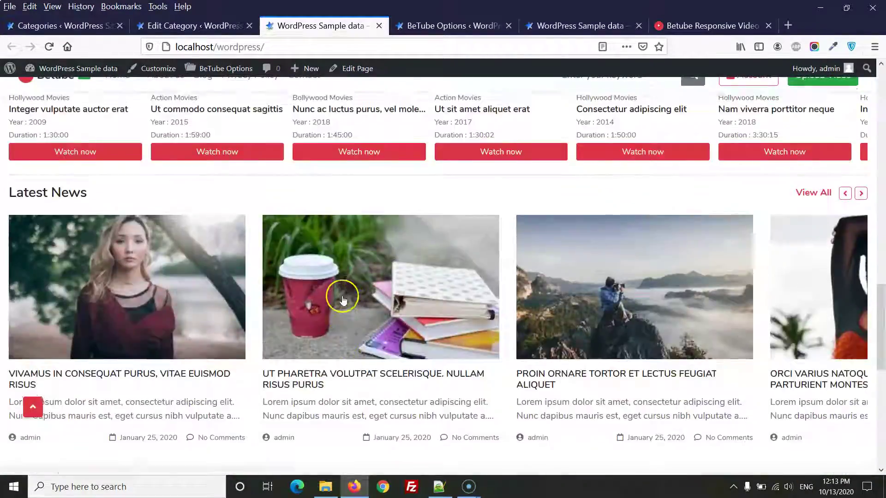